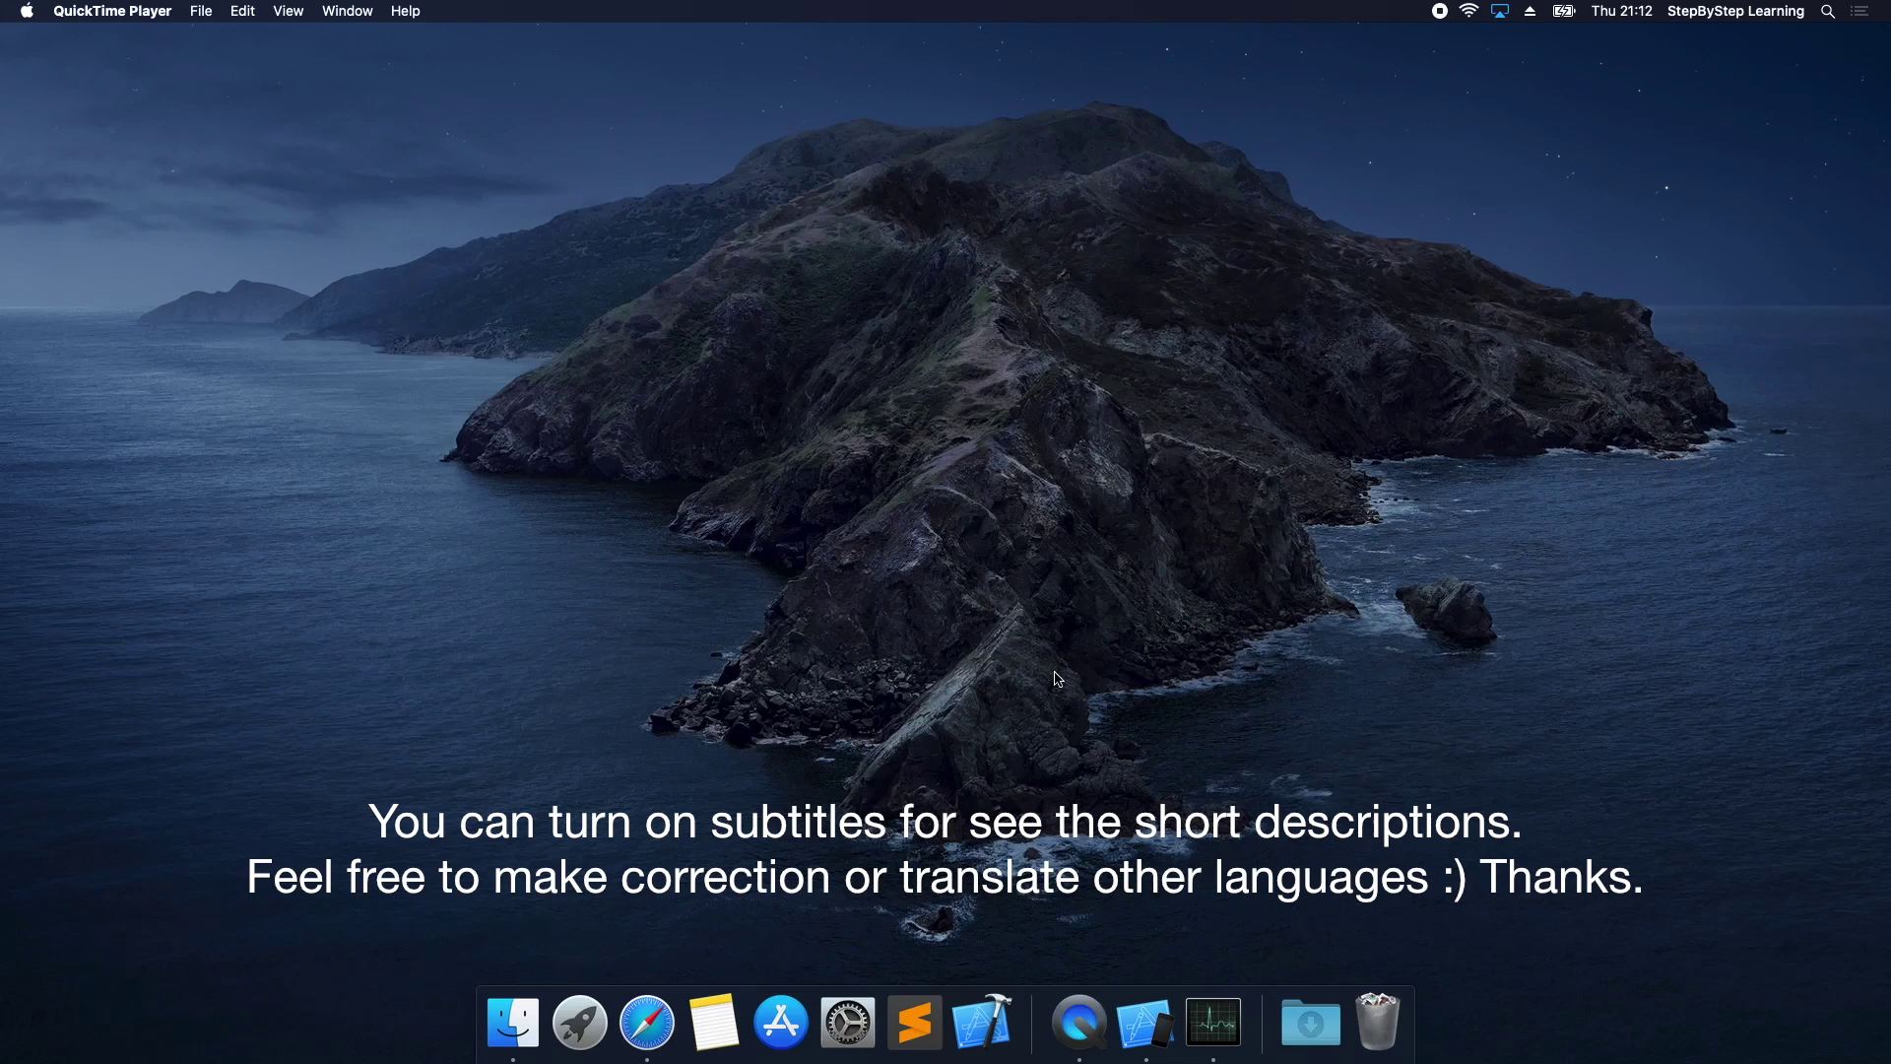
# Launch Safari, load developer.apple.com, and enter the developer account area.
pyautogui.click(666, 1008)
pyautogui.write('devel')
pyautogui.press('Return')
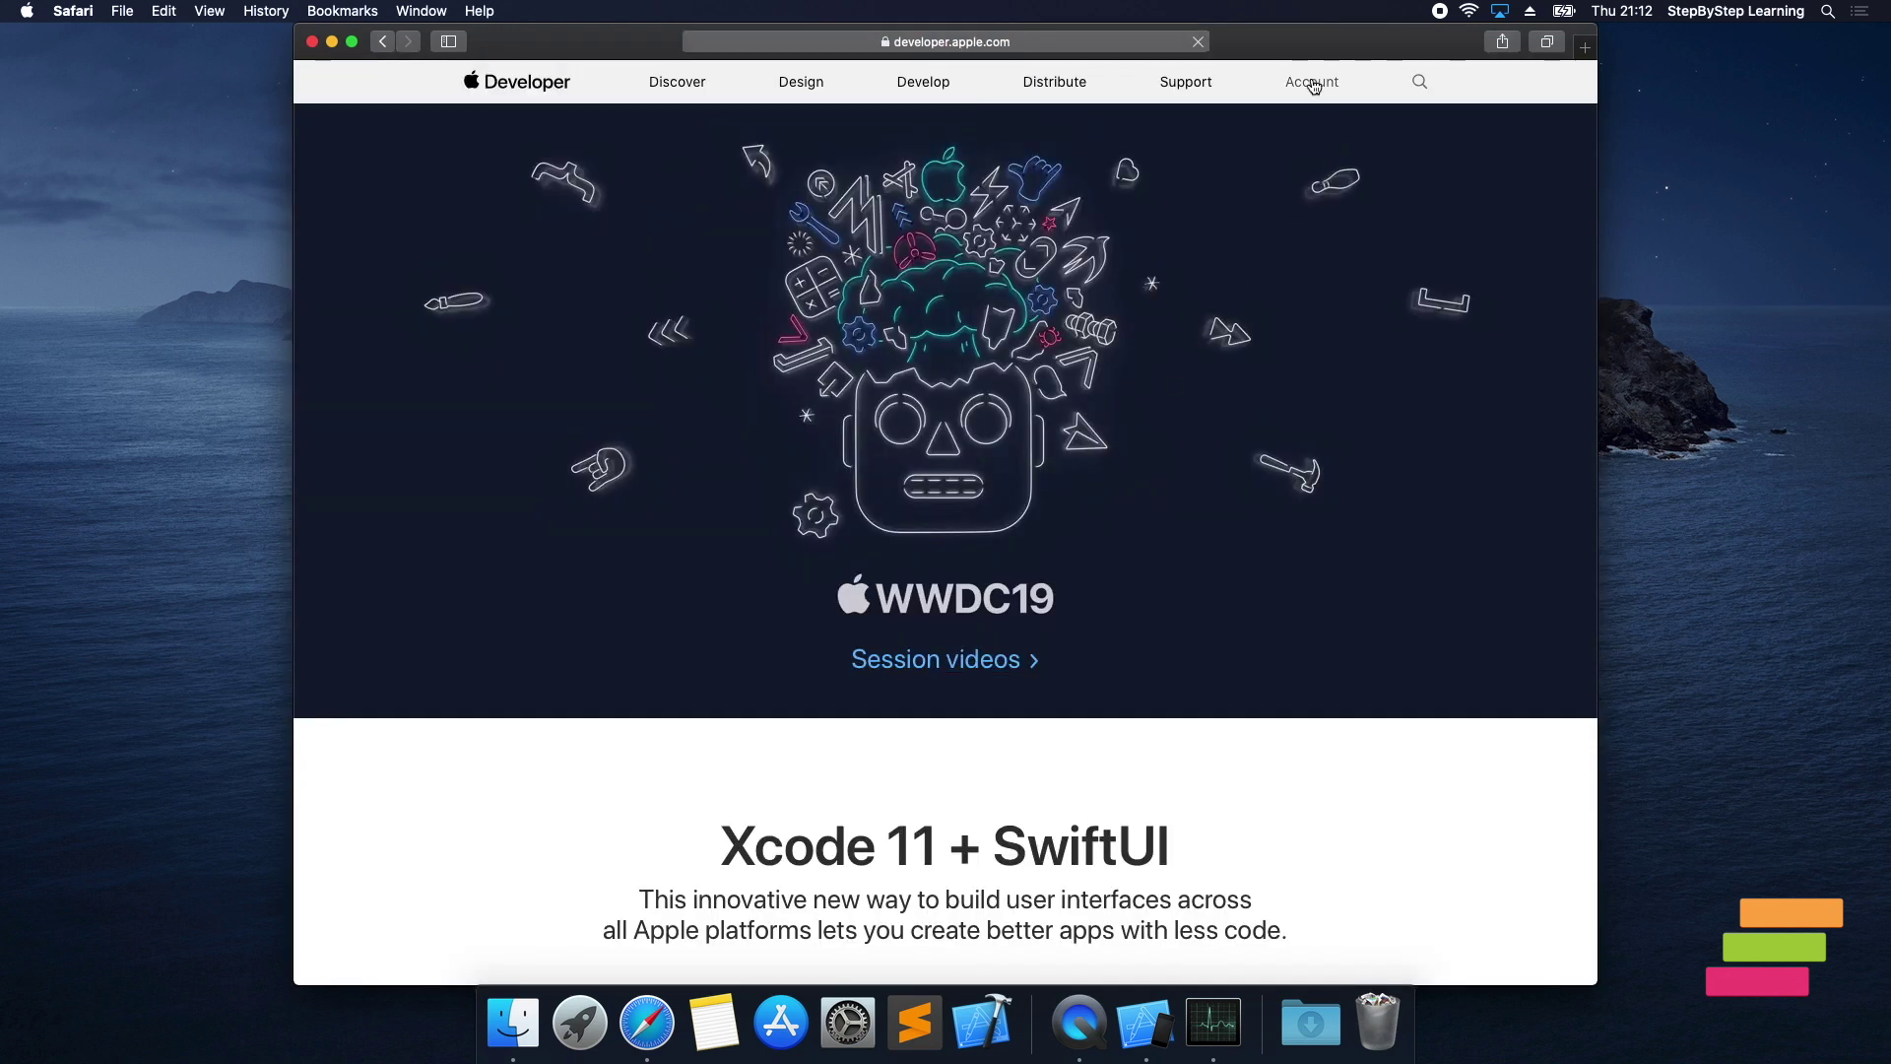
pyautogui.click(1313, 83)
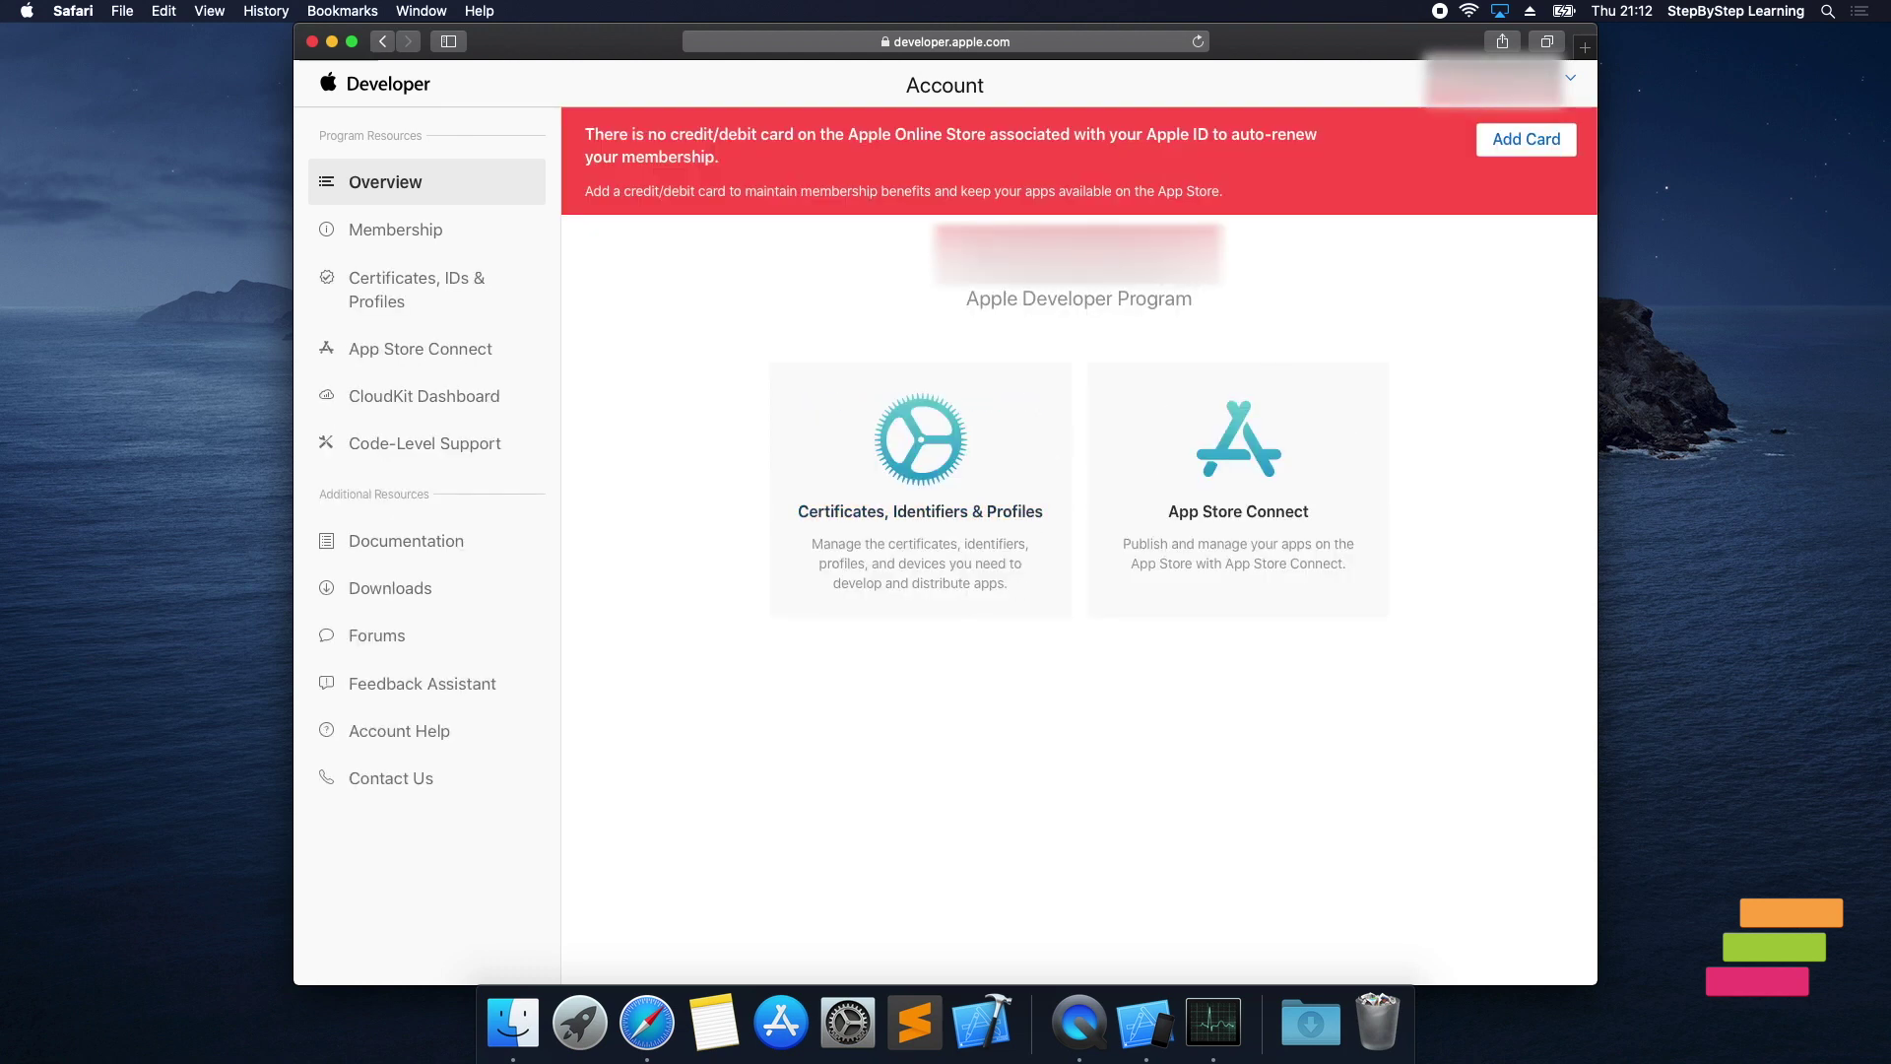
# Open Certificates, Identifiers & Profiles and start adding a new certificate.
pyautogui.click(930, 450)
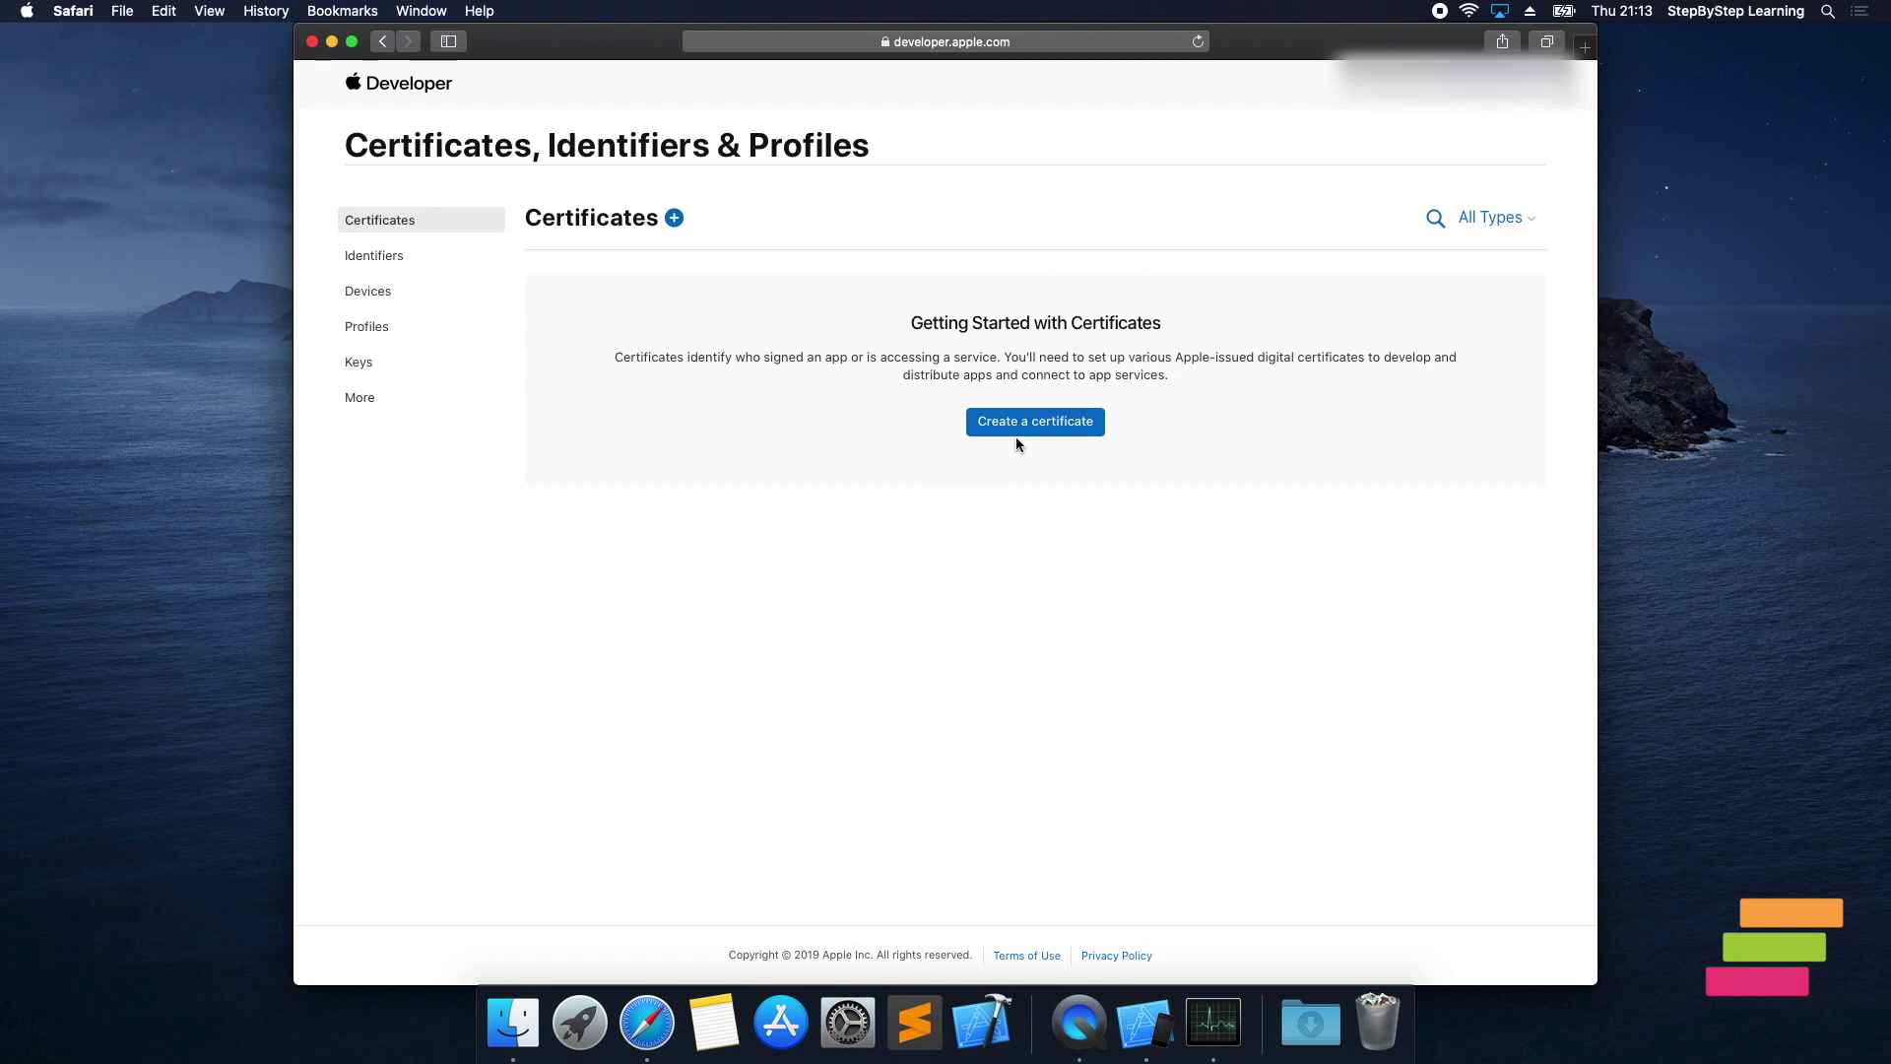
pyautogui.click(1037, 422)
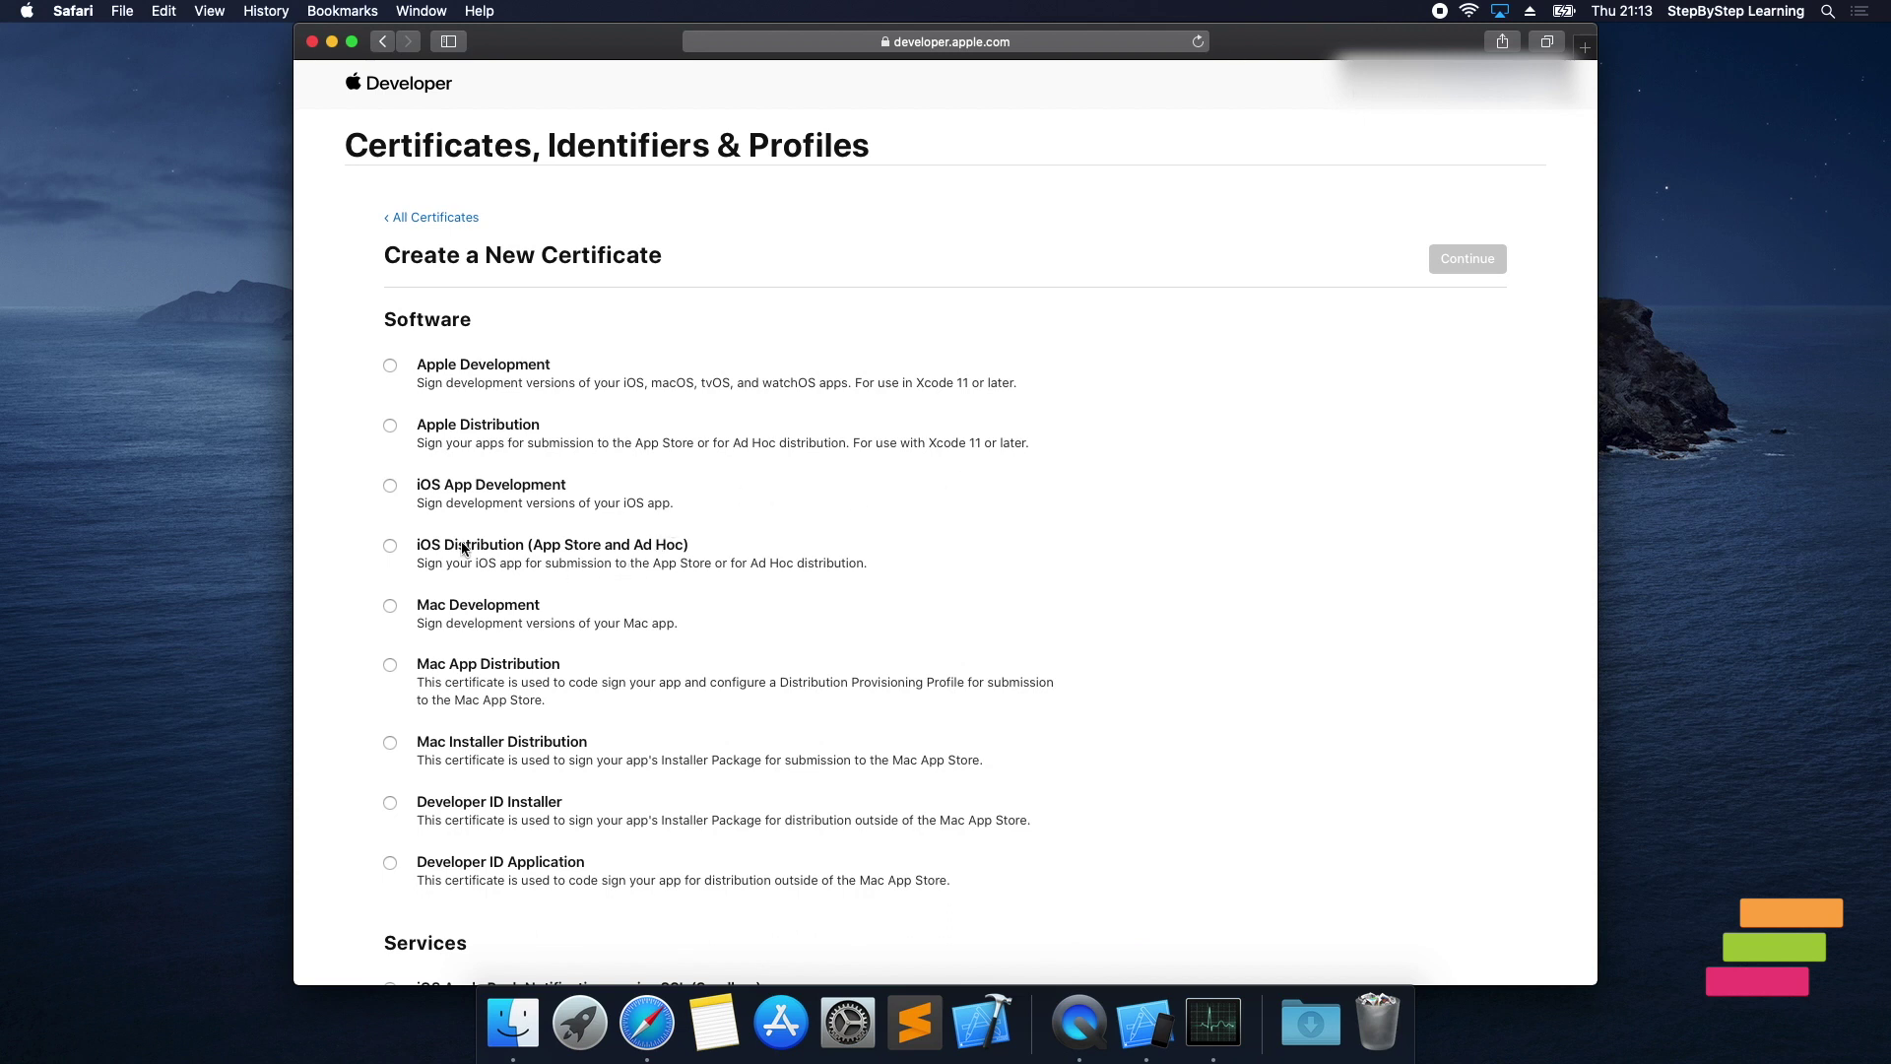
# Choose iOS Distribution (App Store and Ad Hoc), continue to the CSR upload, and open the help link.
pyautogui.click(391, 547)
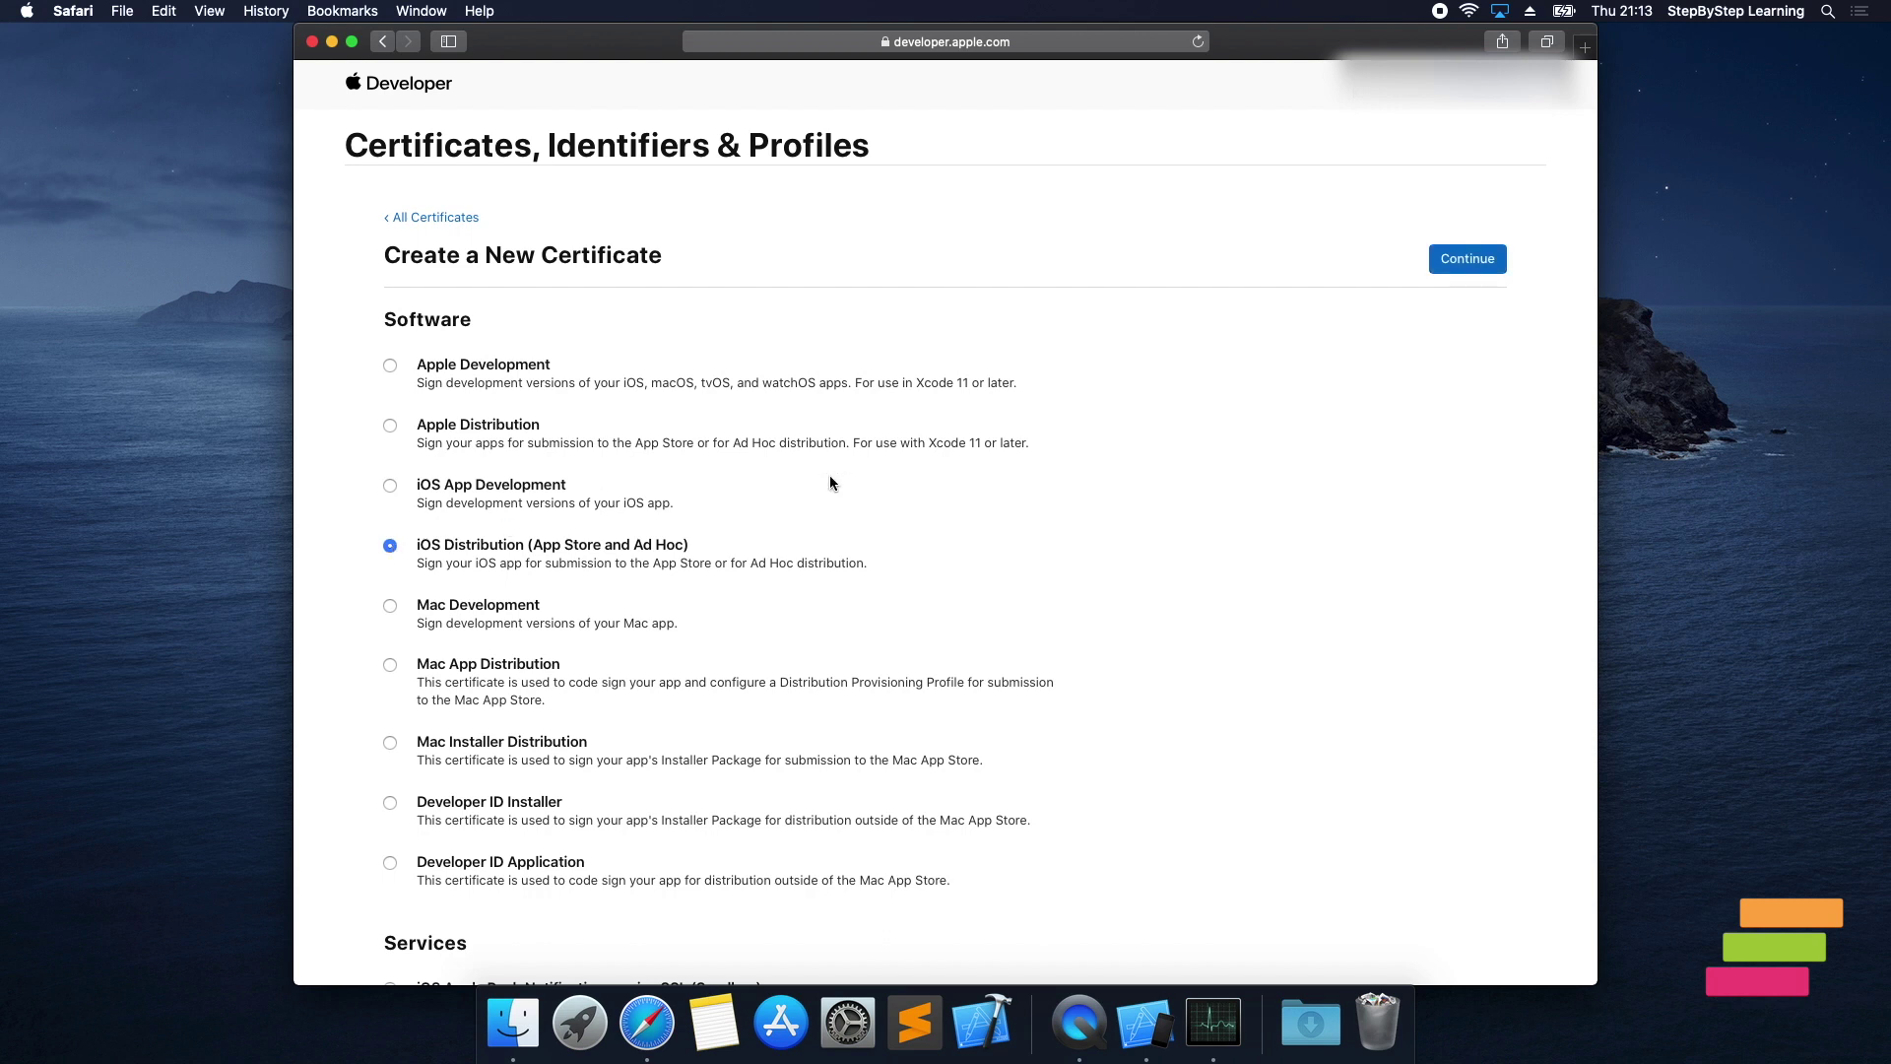
pyautogui.click(1464, 262)
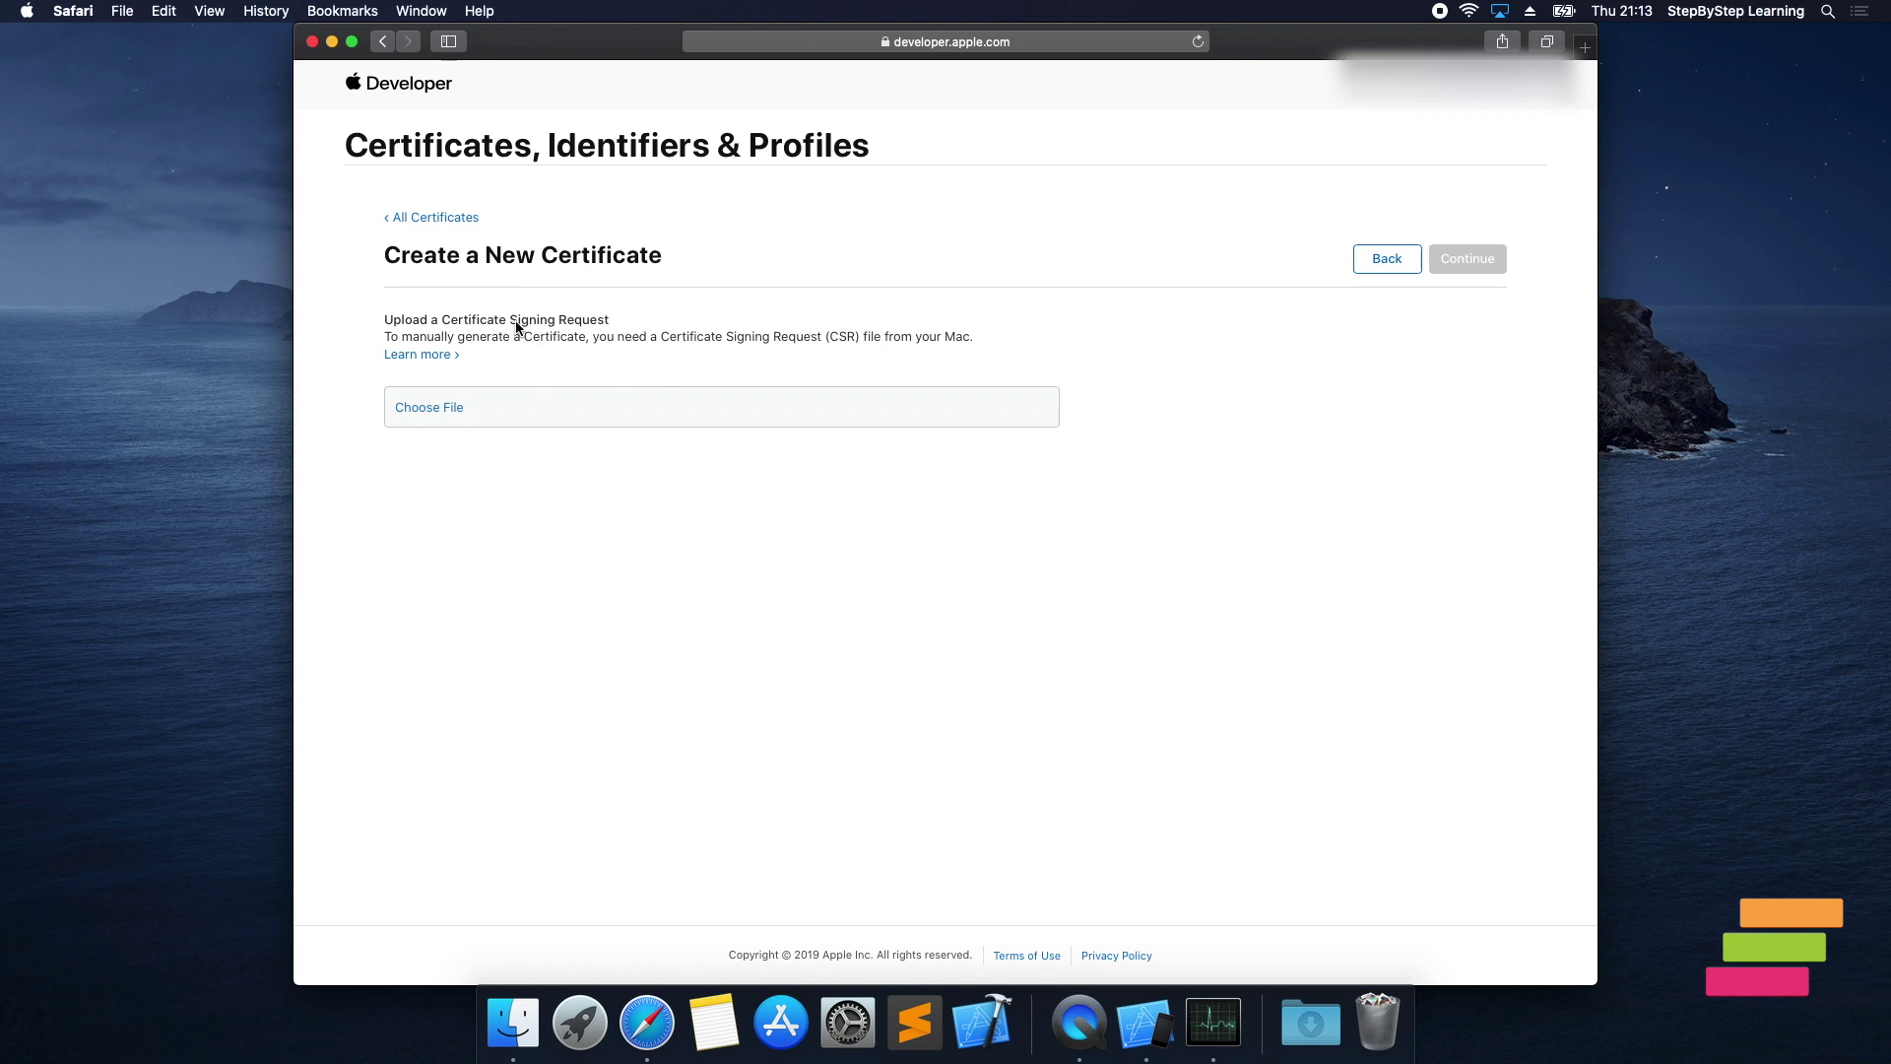
pyautogui.click(430, 356)
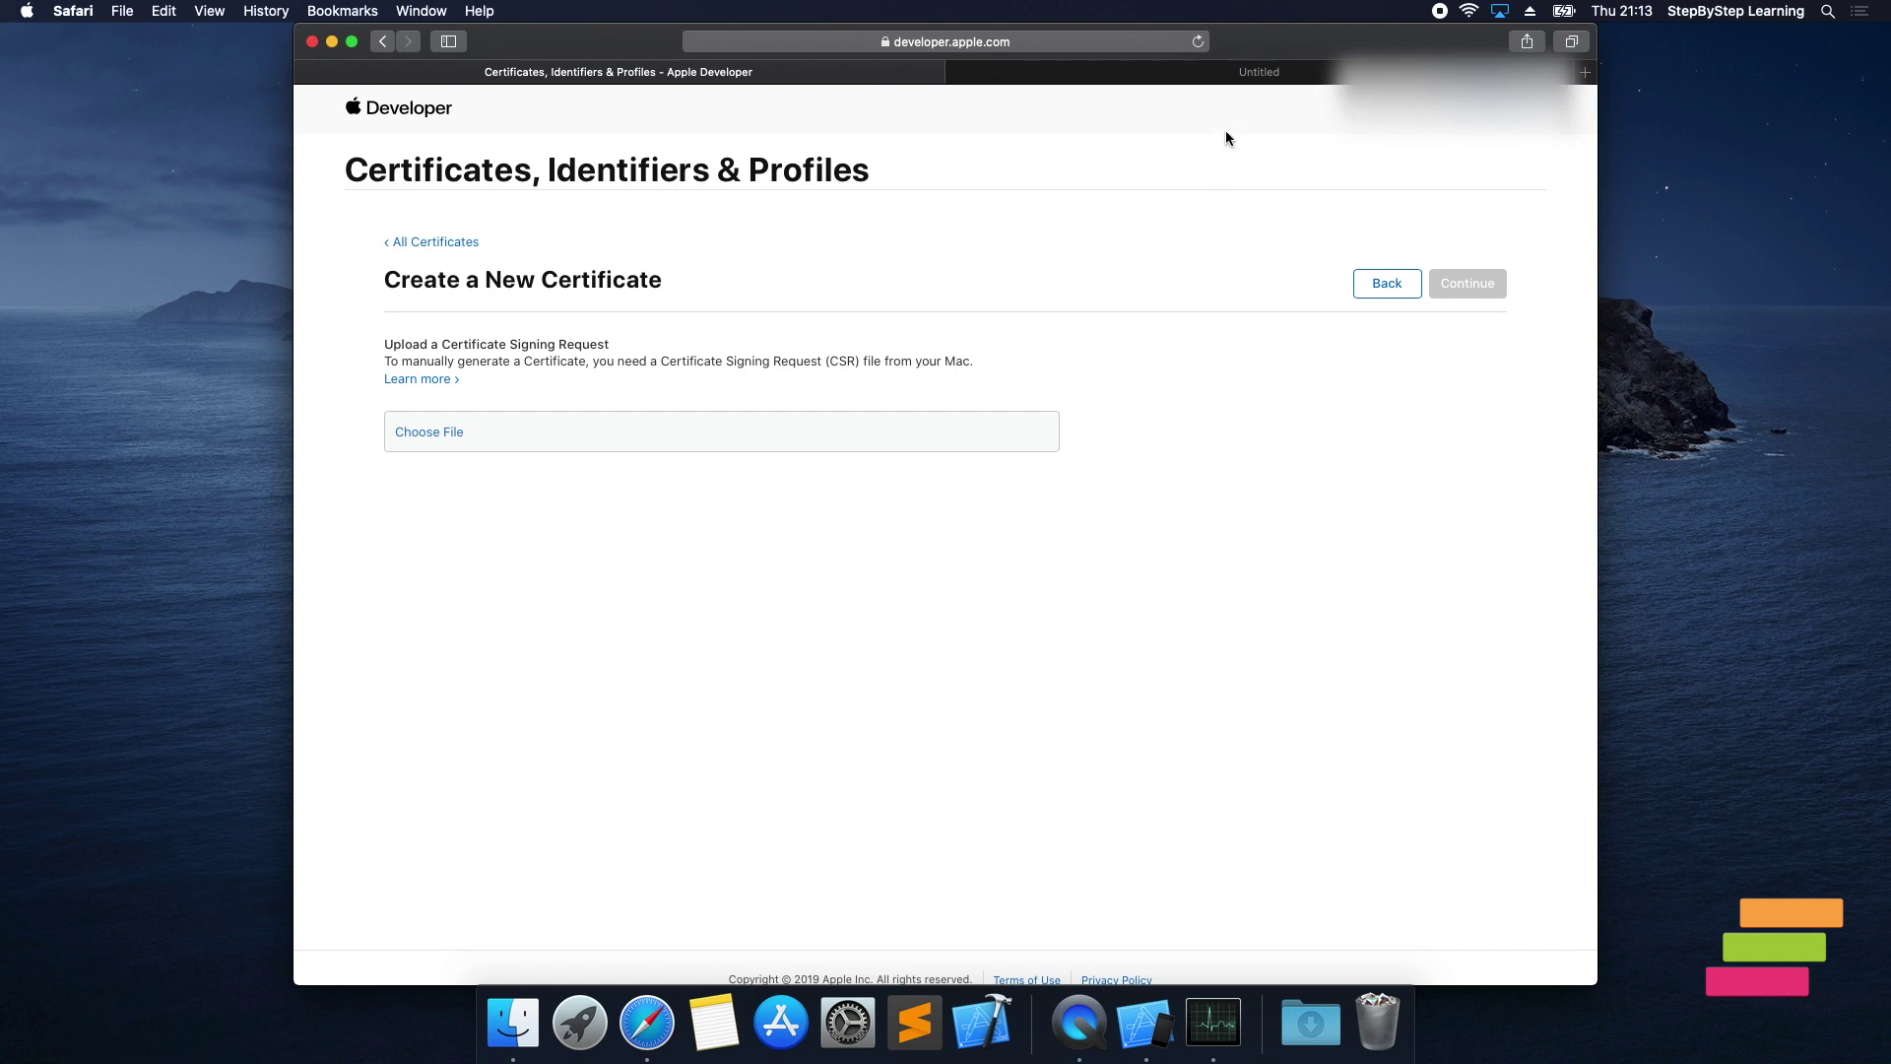
# Switch to the CSR help article in the second tab and scroll through it.
pyautogui.click(1196, 74)
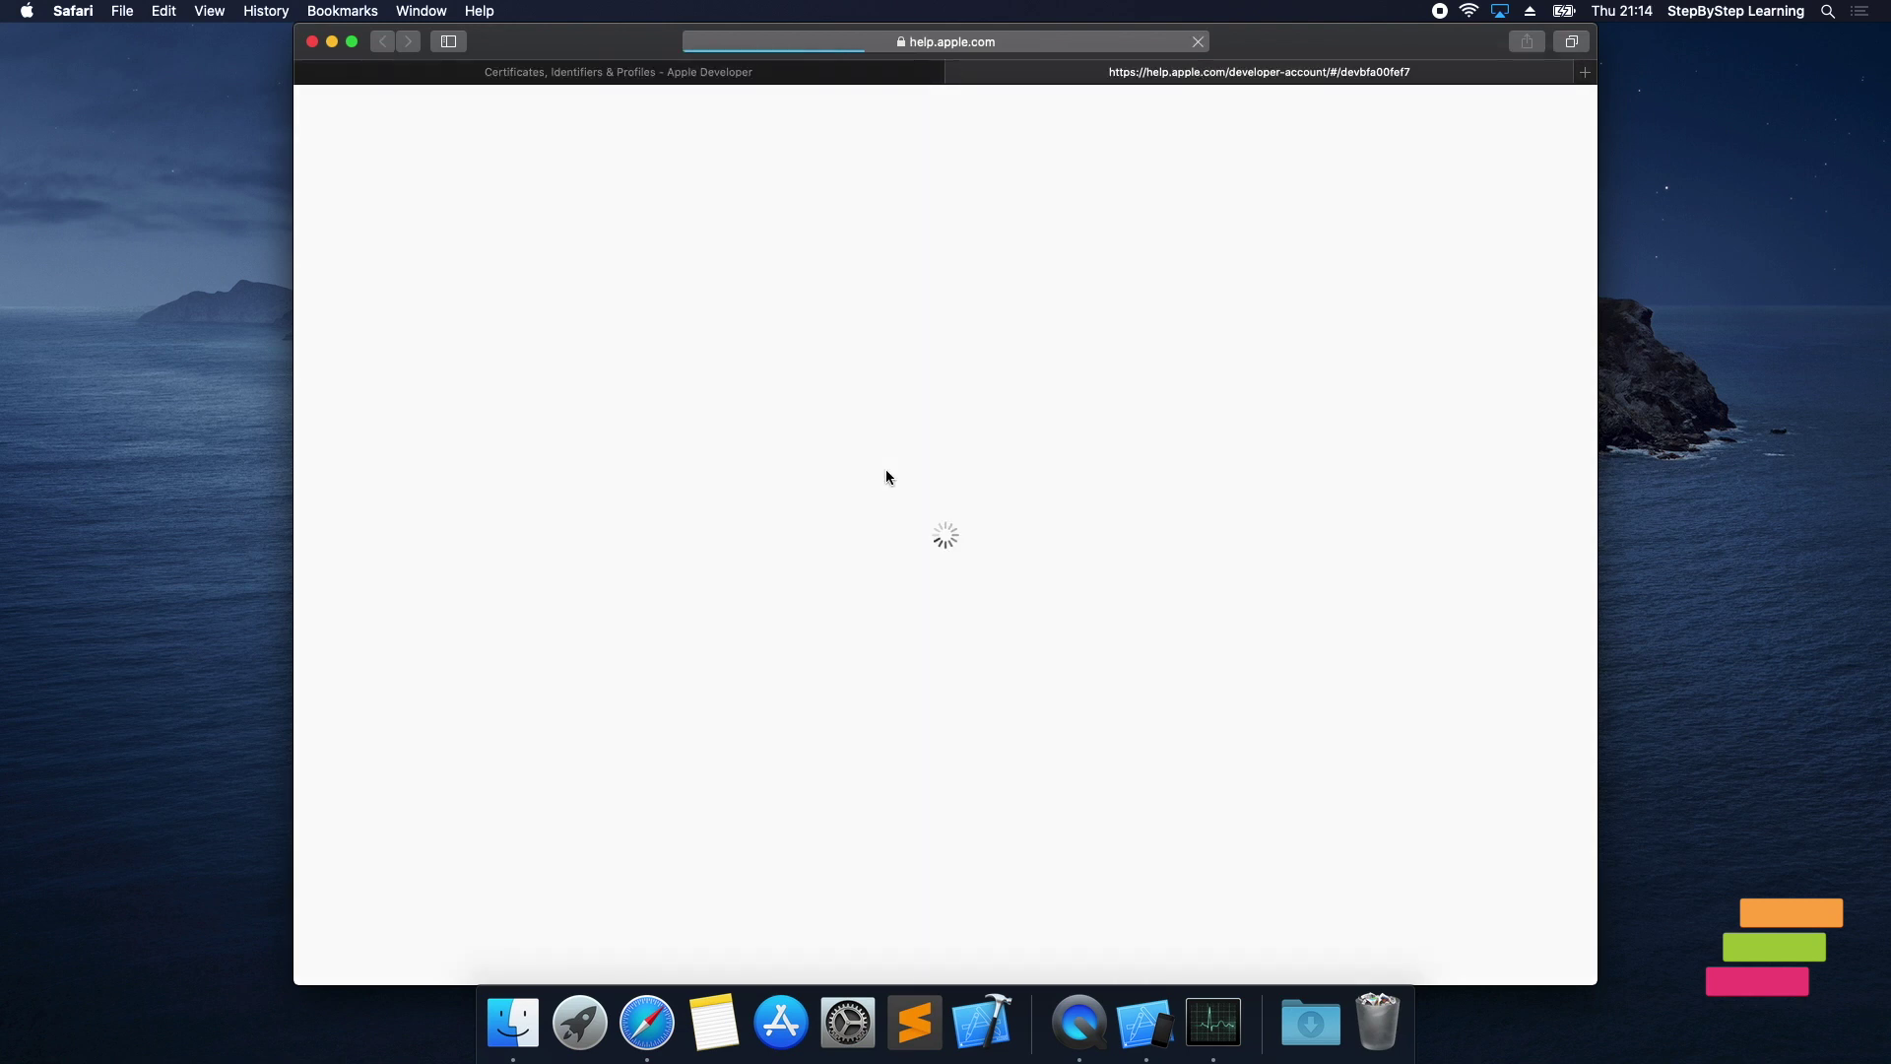
pyautogui.click(666, 77)
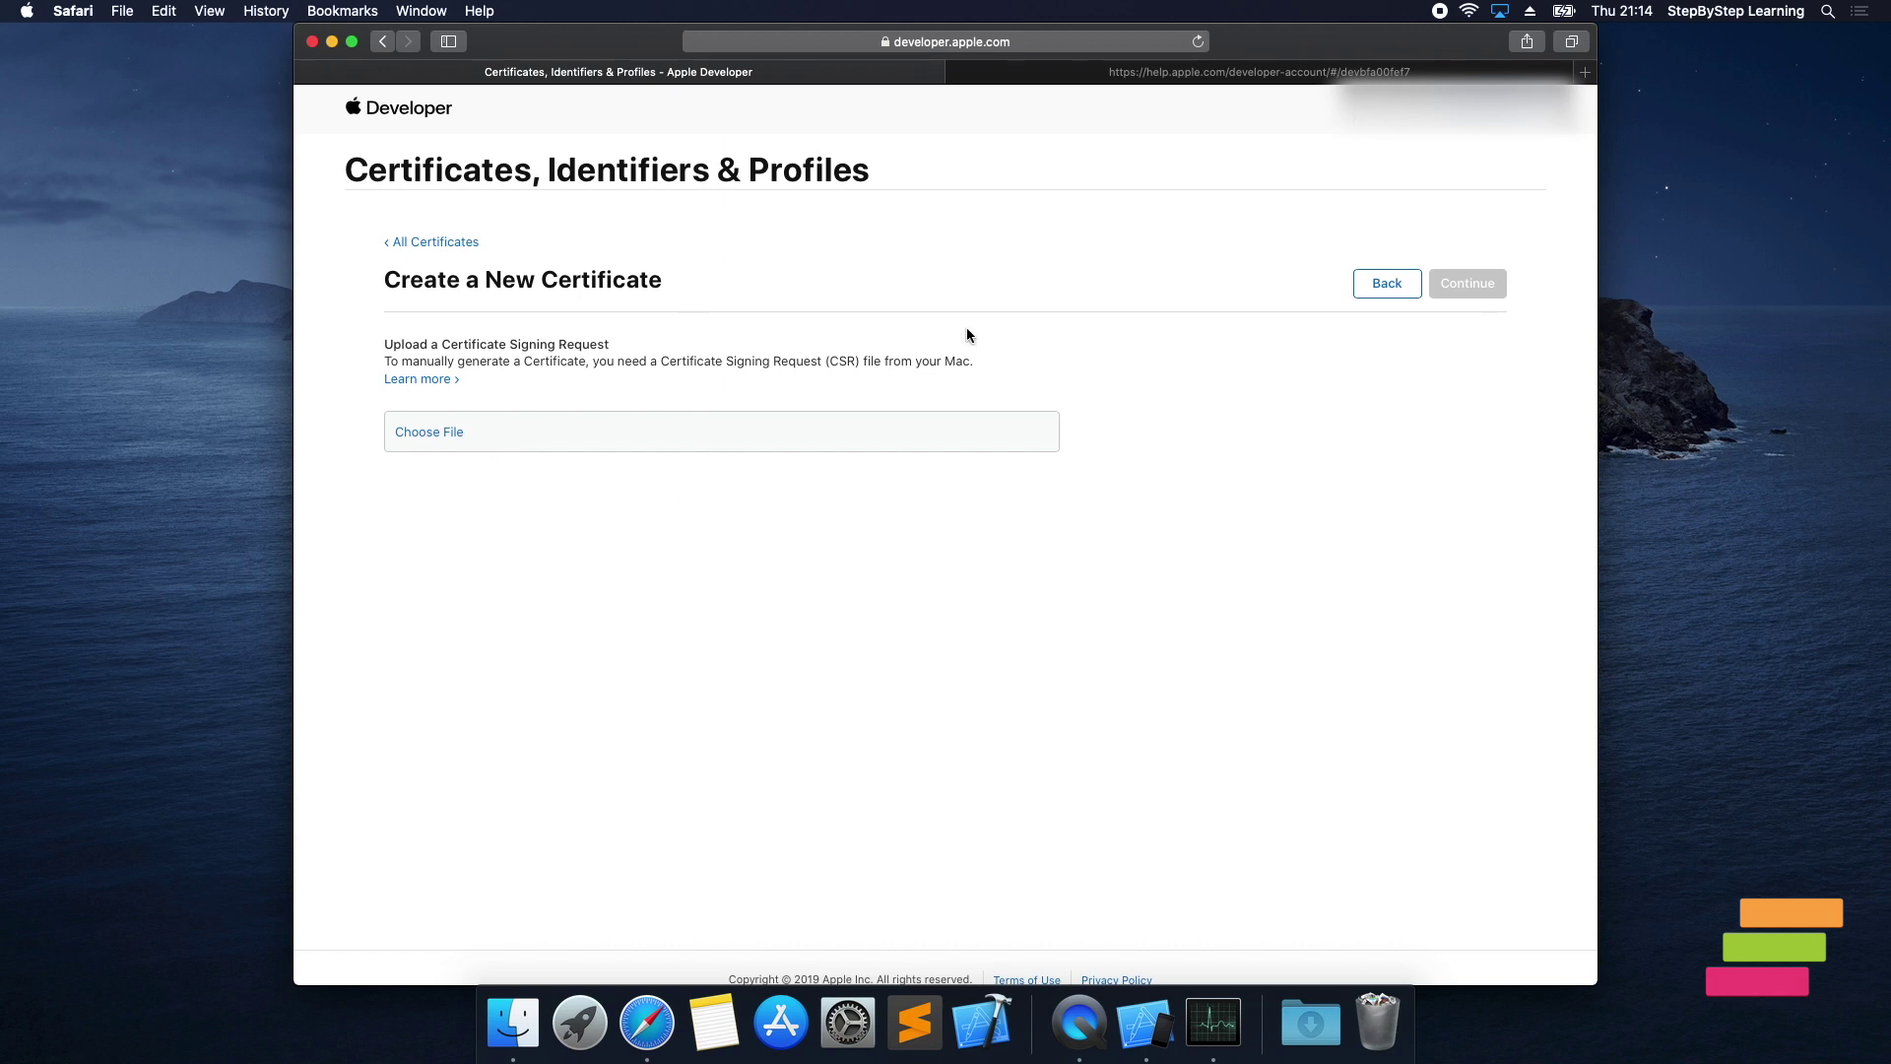
pyautogui.click(1291, 72)
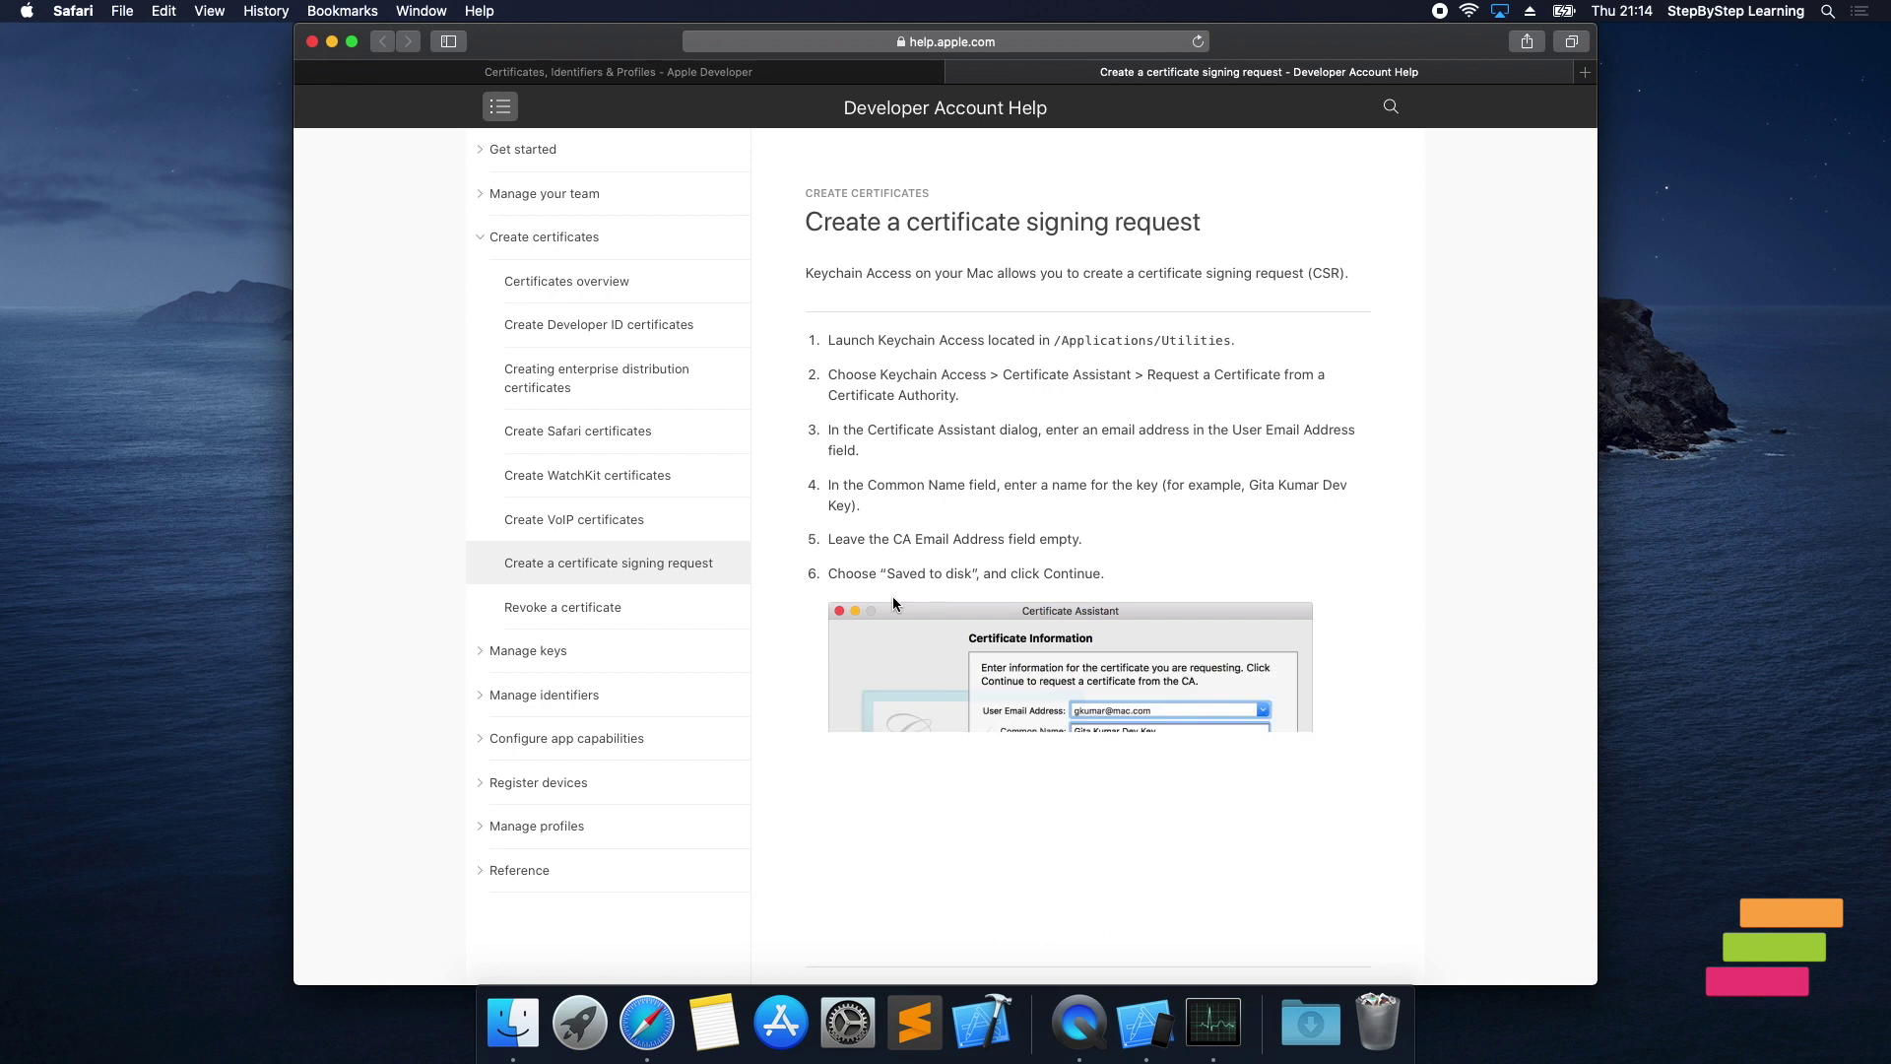
pyautogui.scroll(-2, 877, 627)
pyautogui.scroll(2, 877, 627)
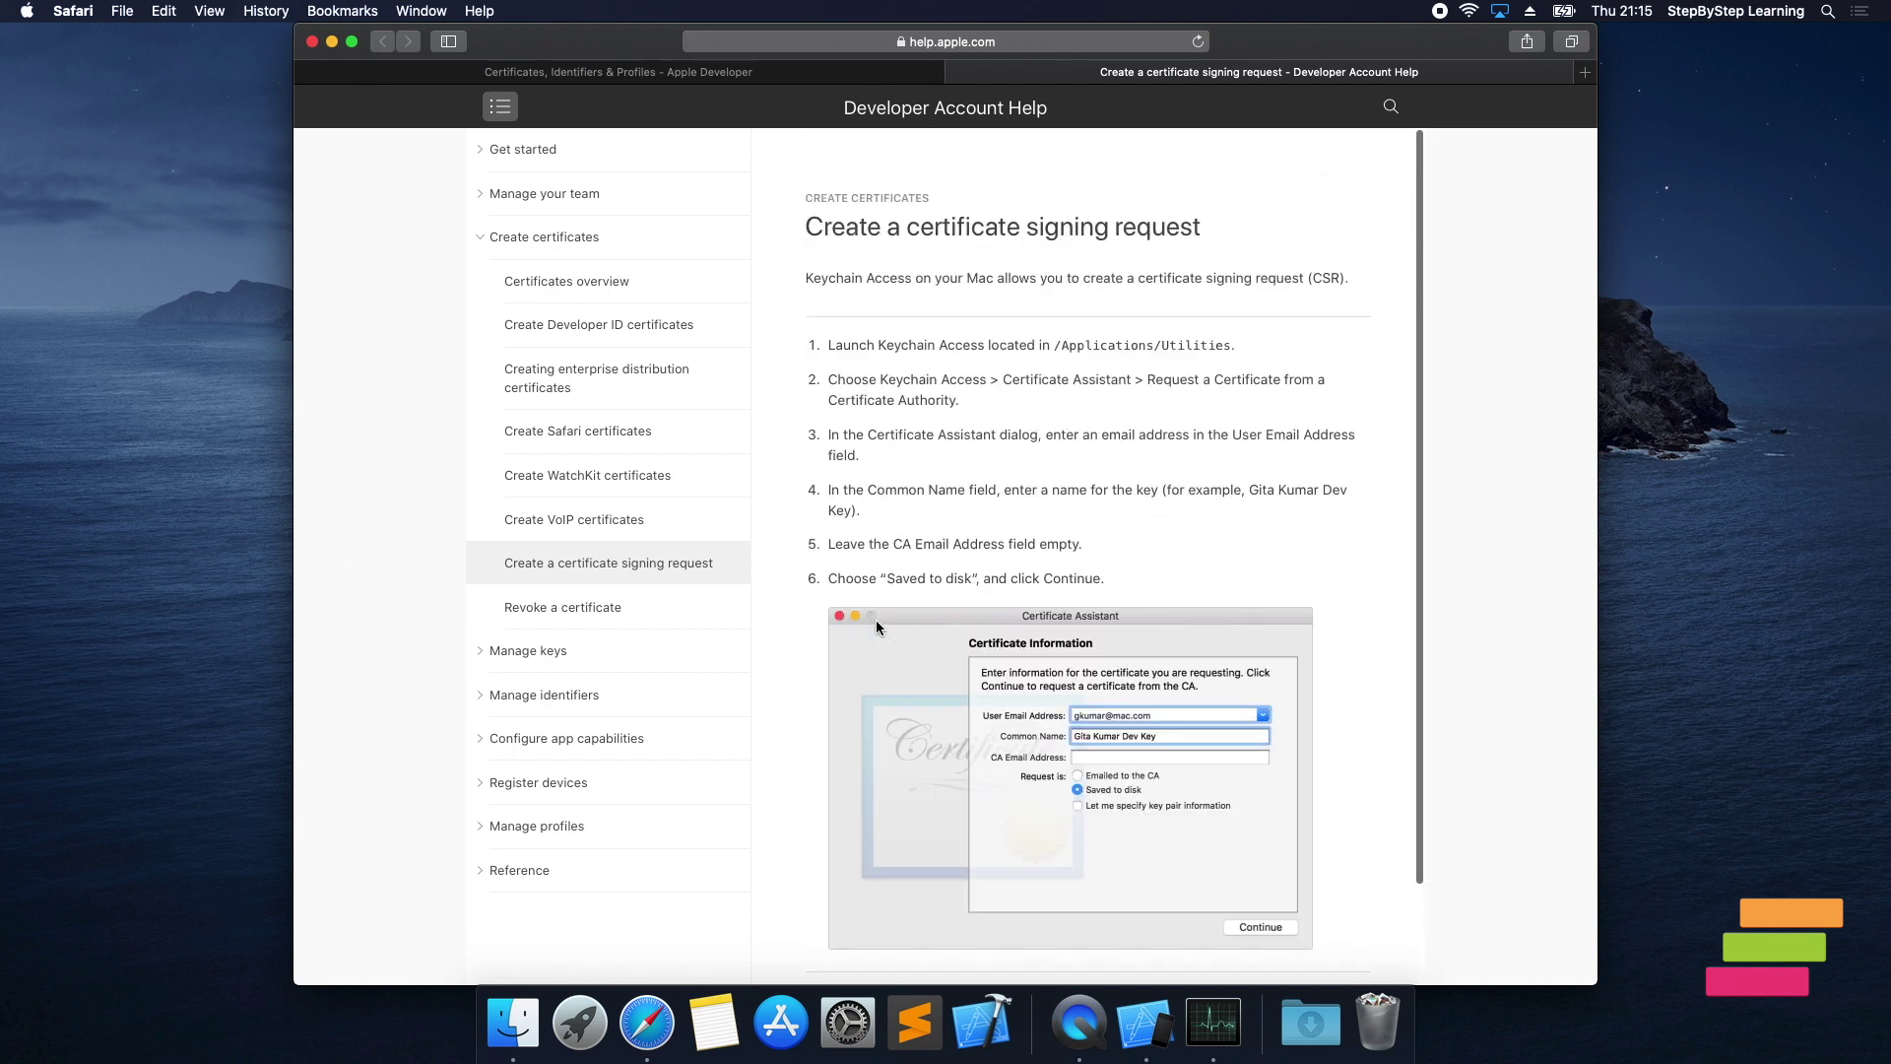
# Return to the certificate creation tab and search Spotlight for 'keychain'.
pyautogui.hotkey('ctrl', 'shift', 'Tab')
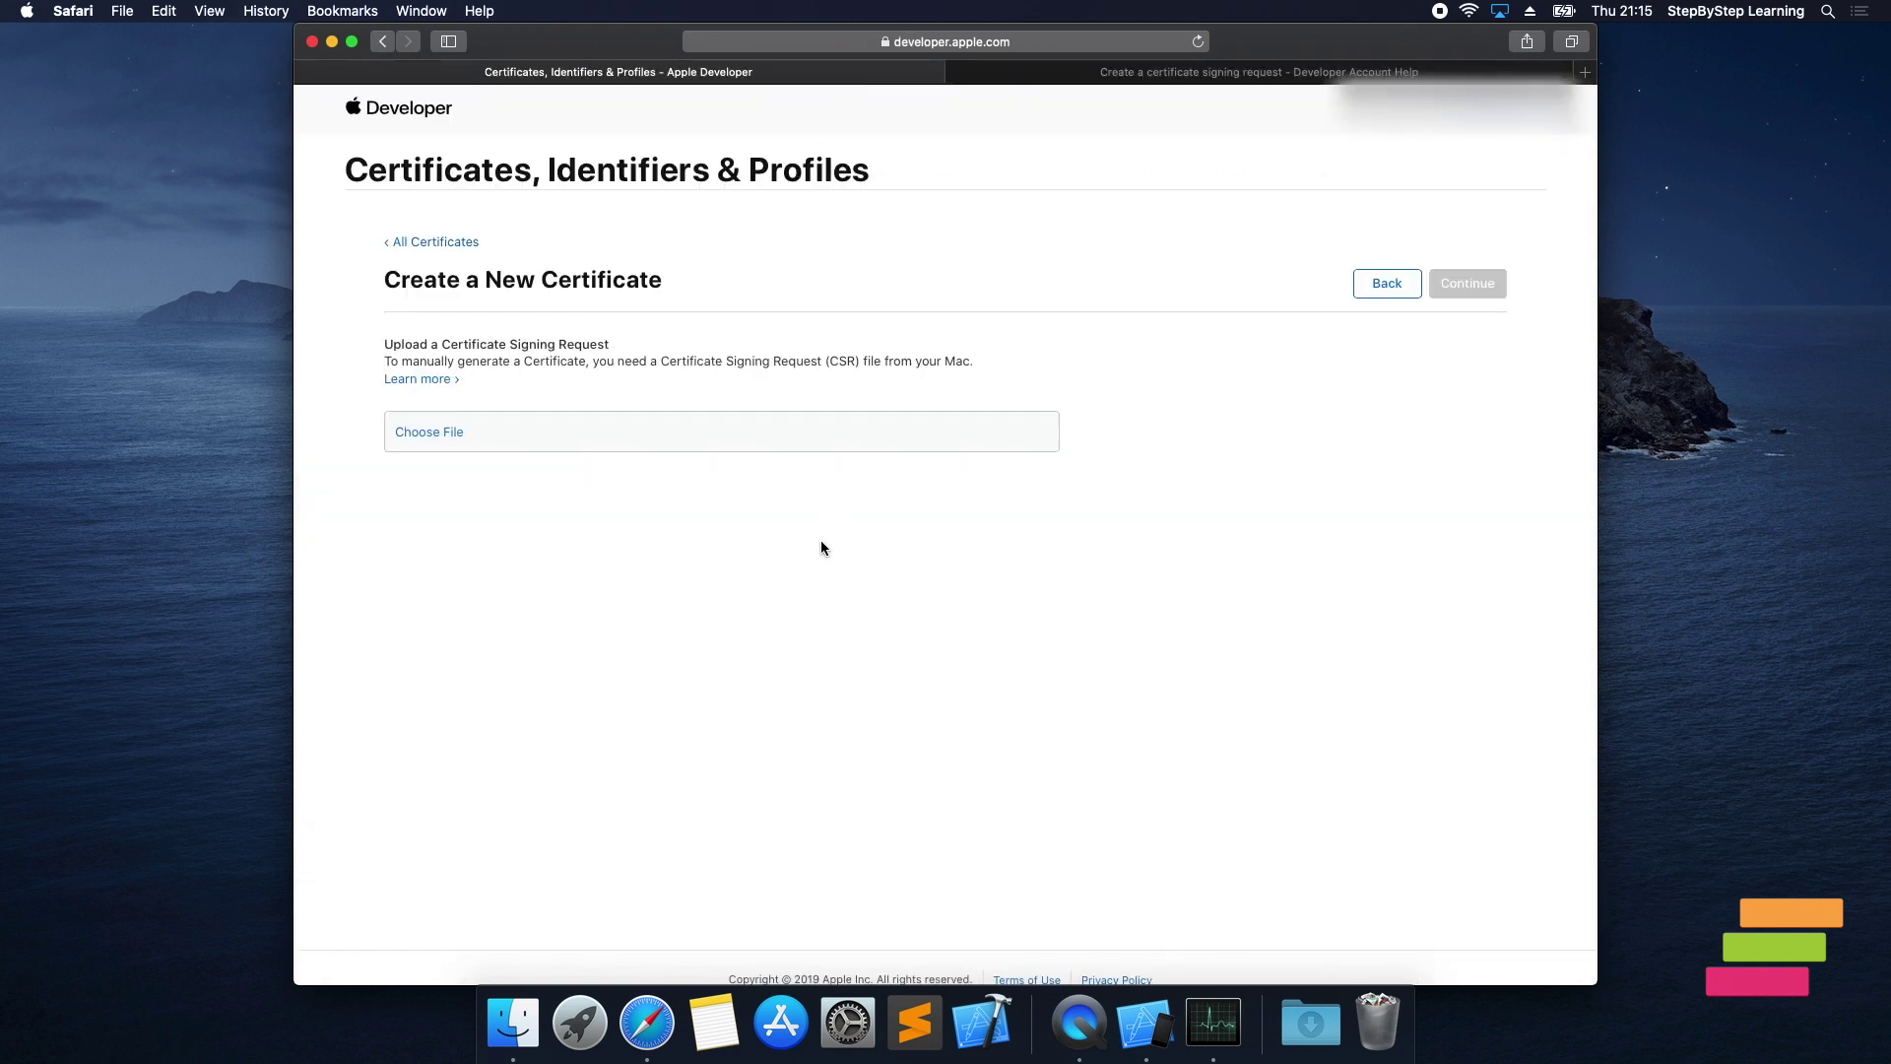
pyautogui.press('super+space')
pyautogui.write('keyc')
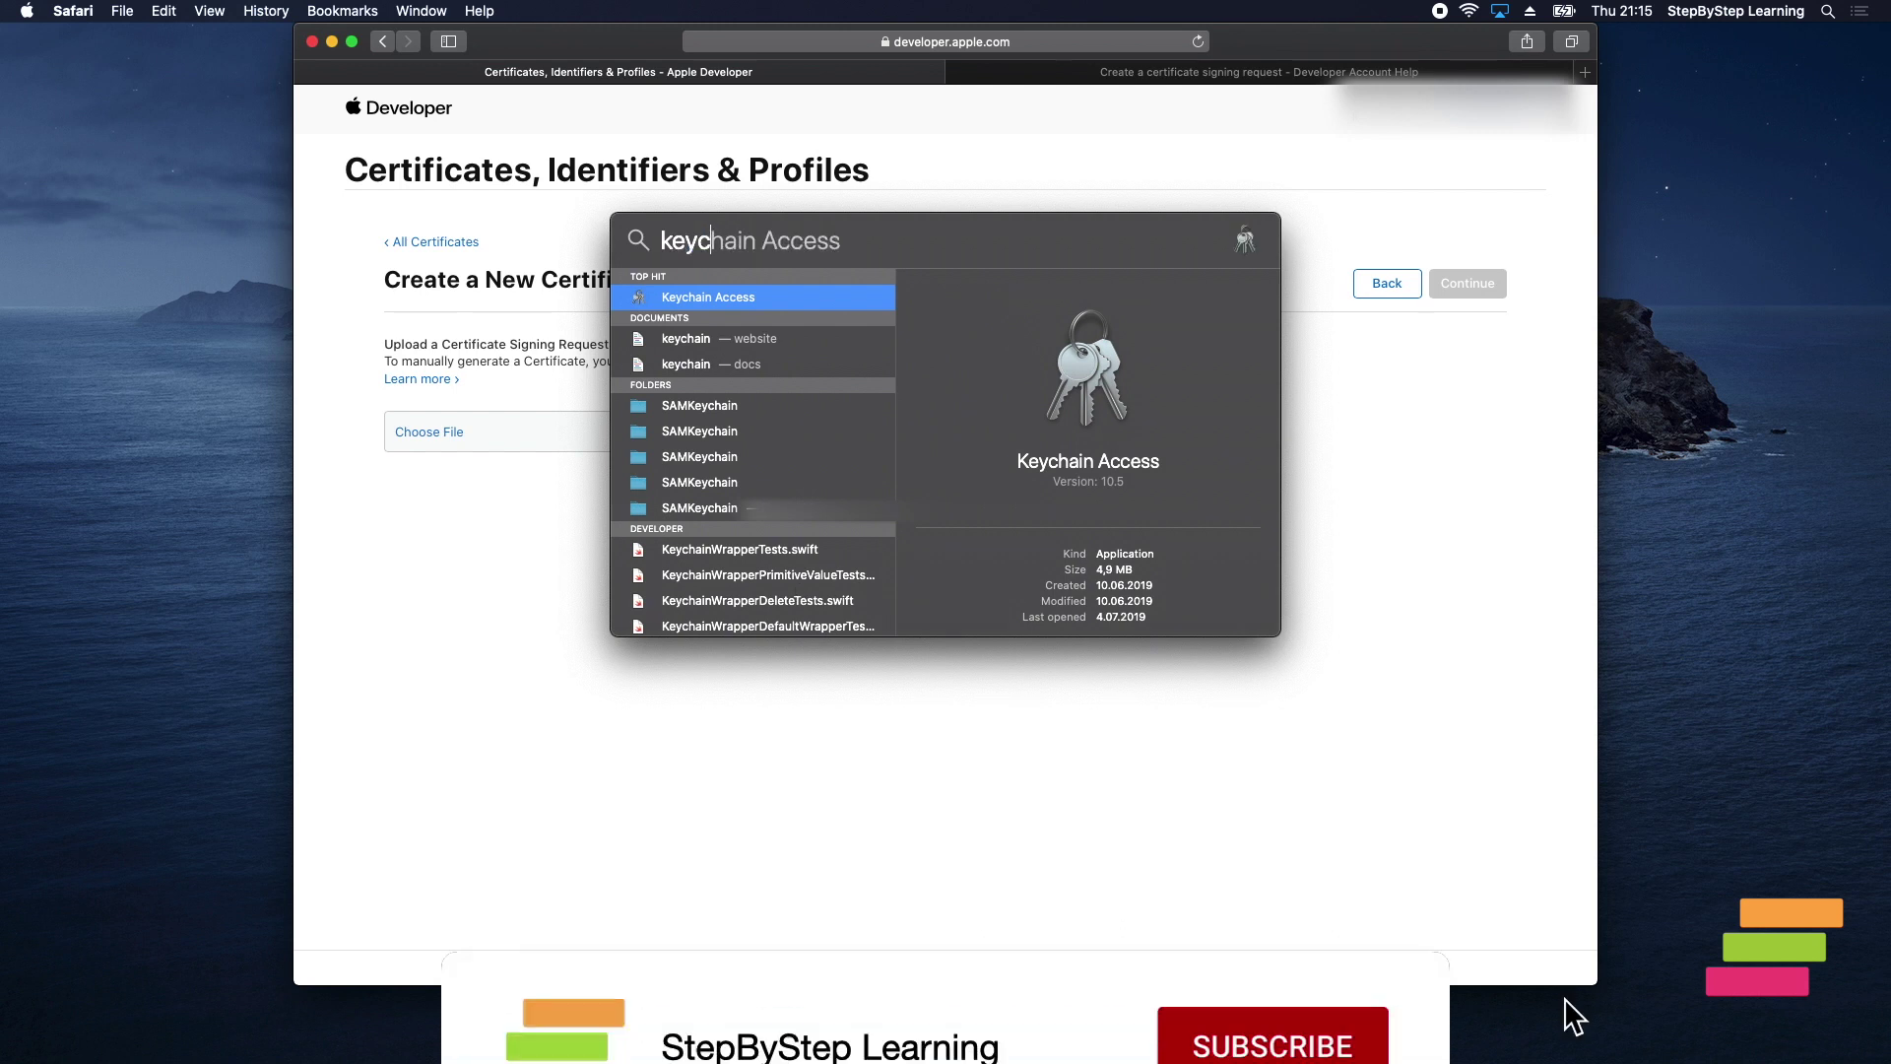
pyautogui.write('hain')
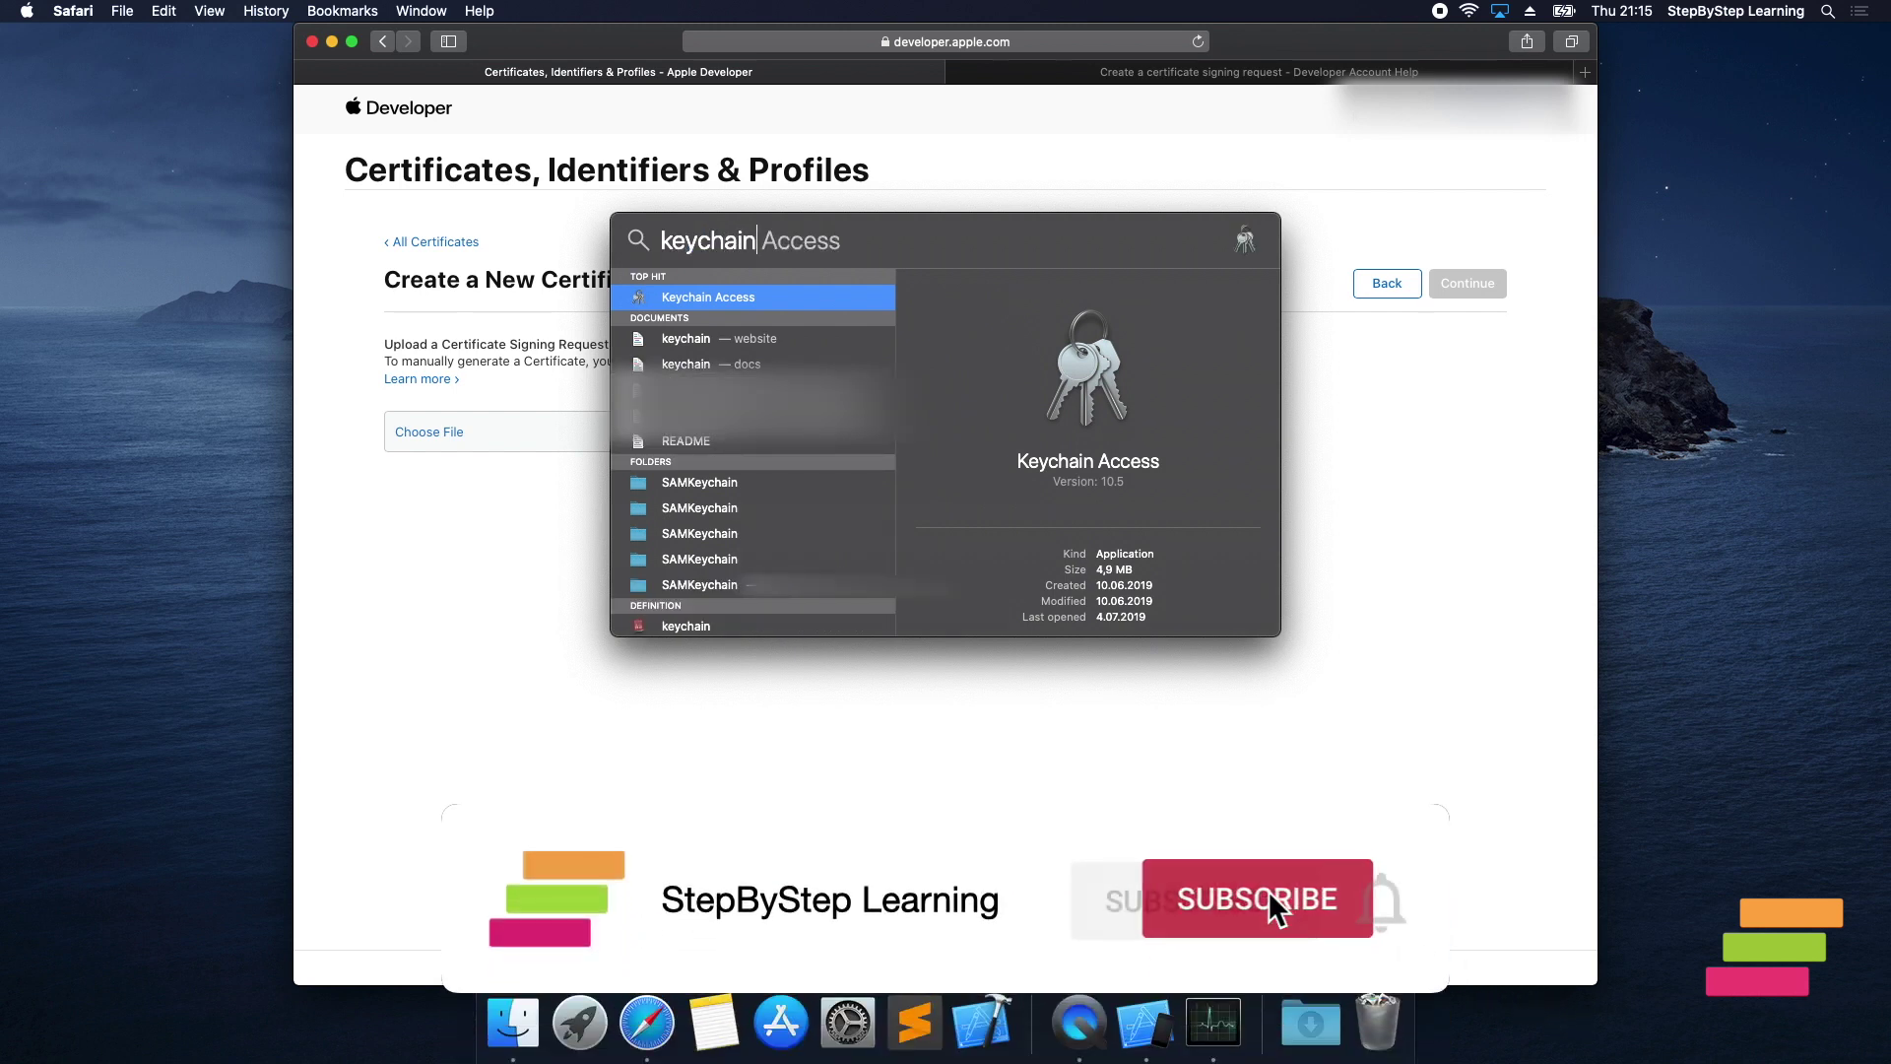
# Launch Keychain Access, place it beside the Safari window, and open its app menu.
pyautogui.press('Return')
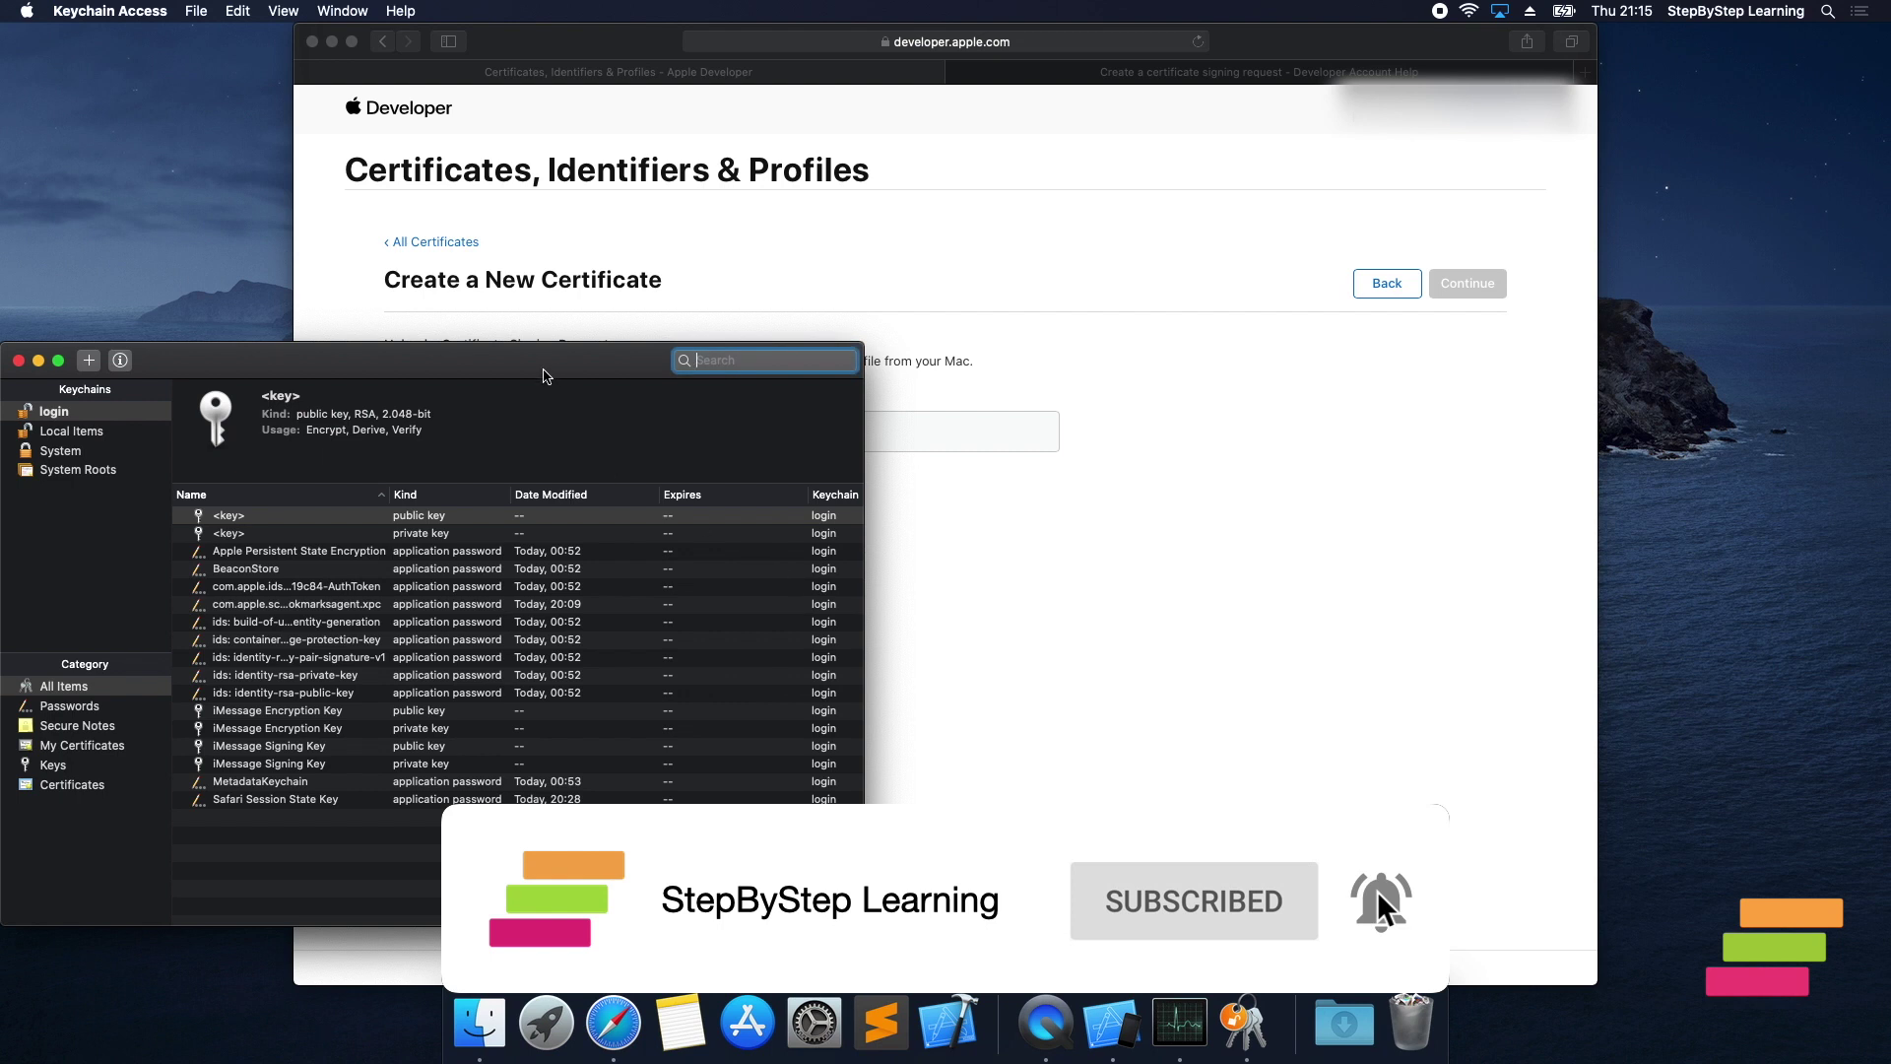
pyautogui.moveTo(539, 376); pyautogui.dragTo(637, 369)
pyautogui.click(1224, 73)
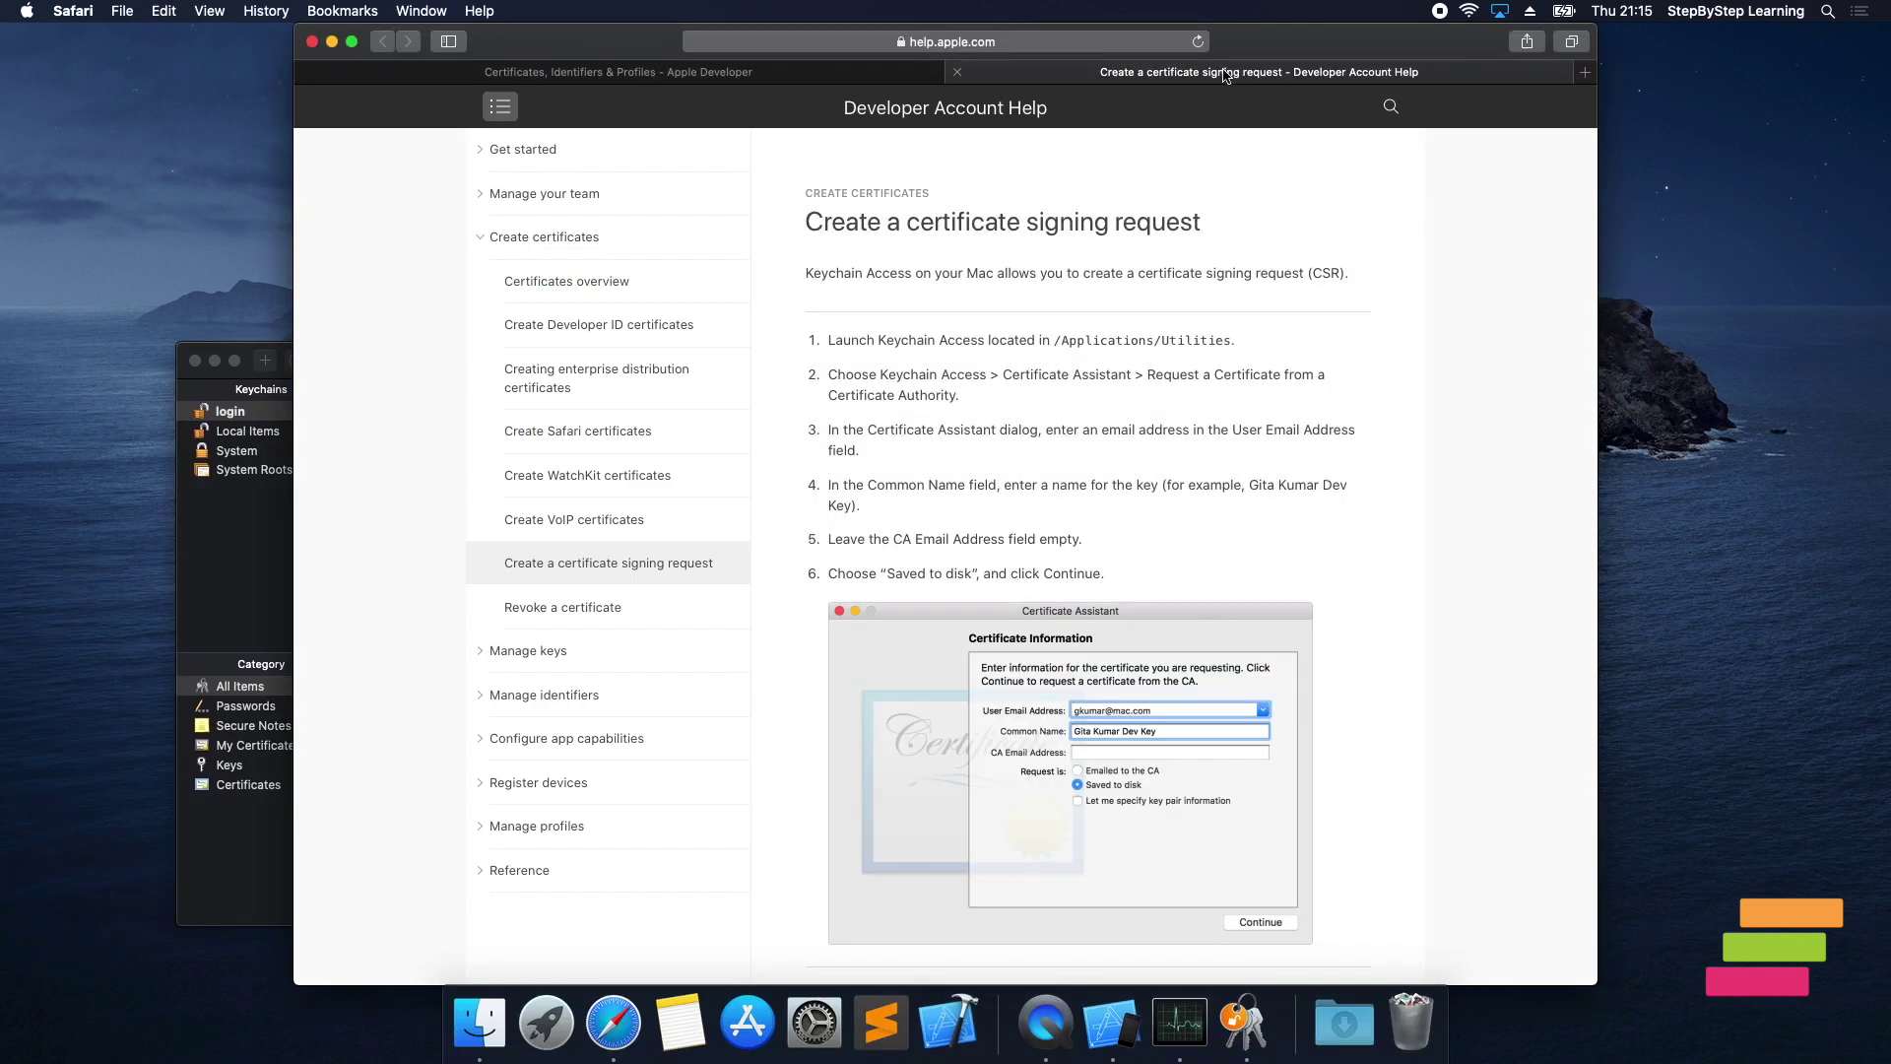
pyautogui.click(768, 74)
pyautogui.click(197, 575)
pyautogui.click(98, 11)
pyautogui.moveTo(128, 95)
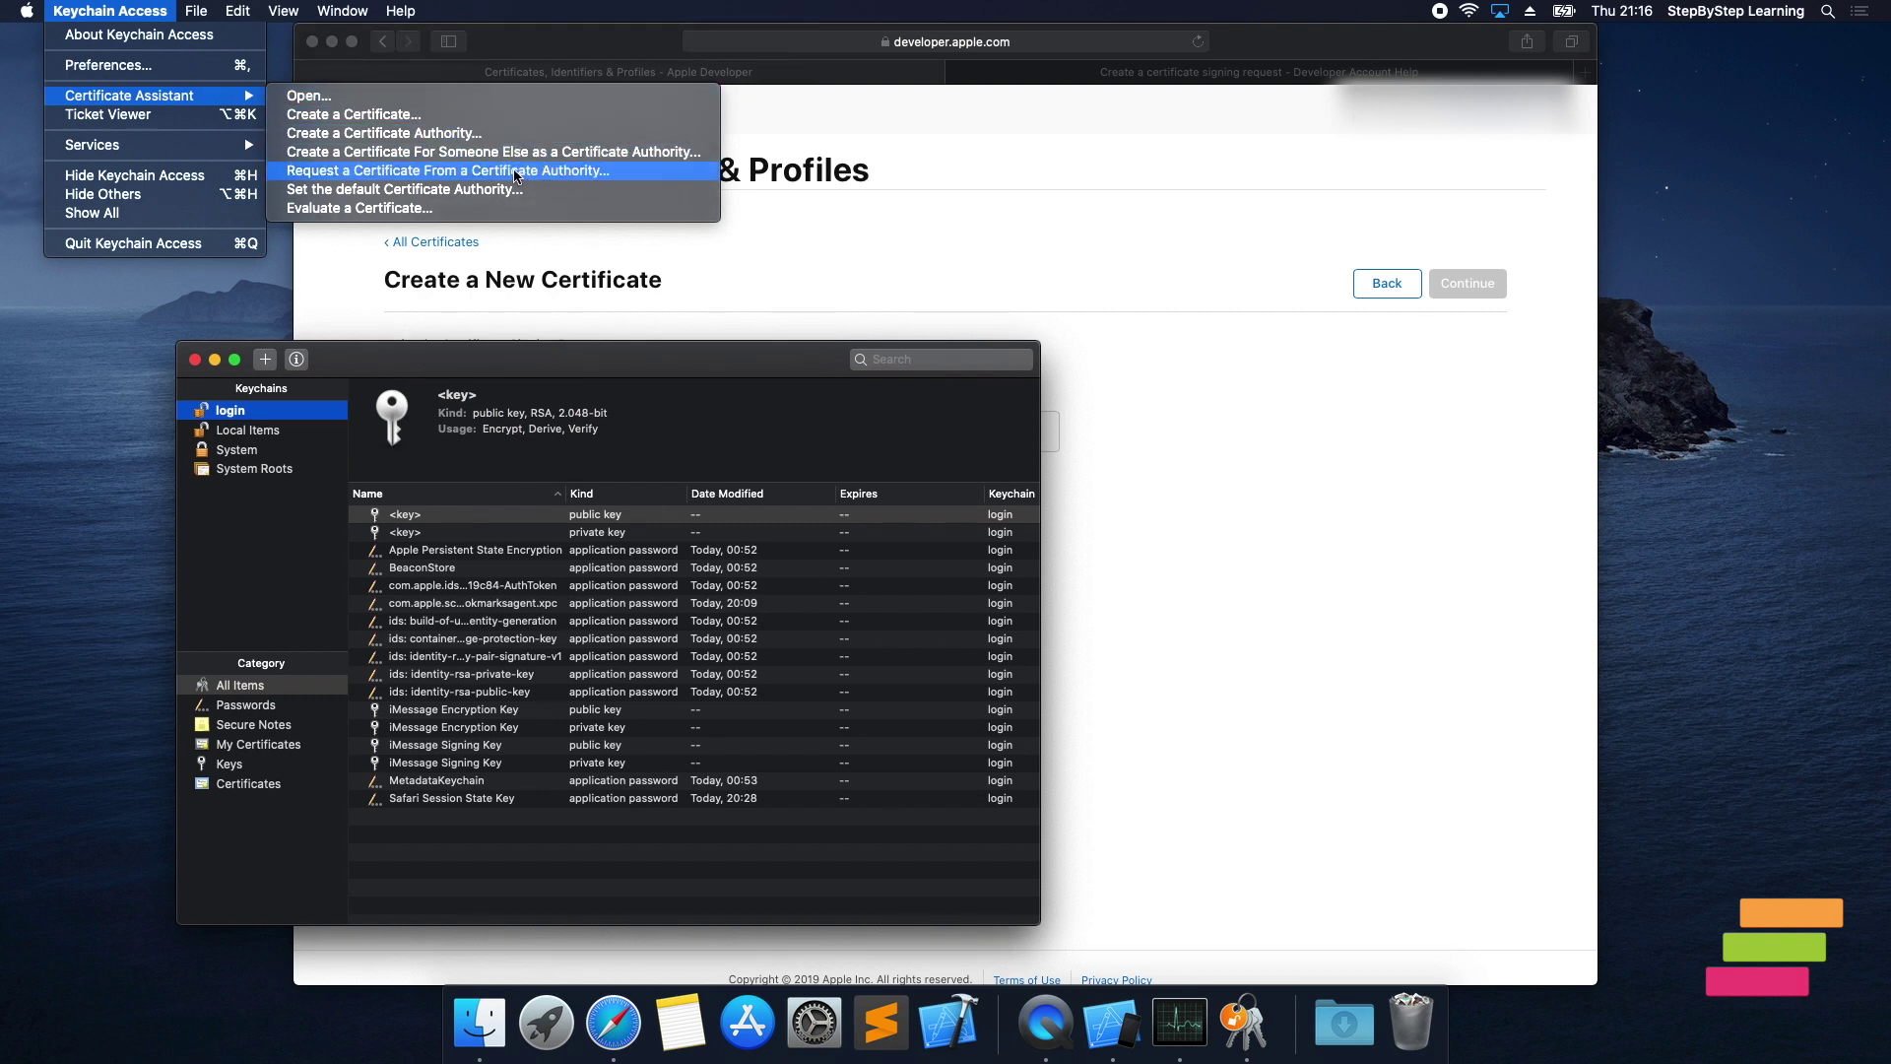
# Request a certificate from a certificate authority, saved to disk with the CA email left empty.
pyautogui.click(516, 176)
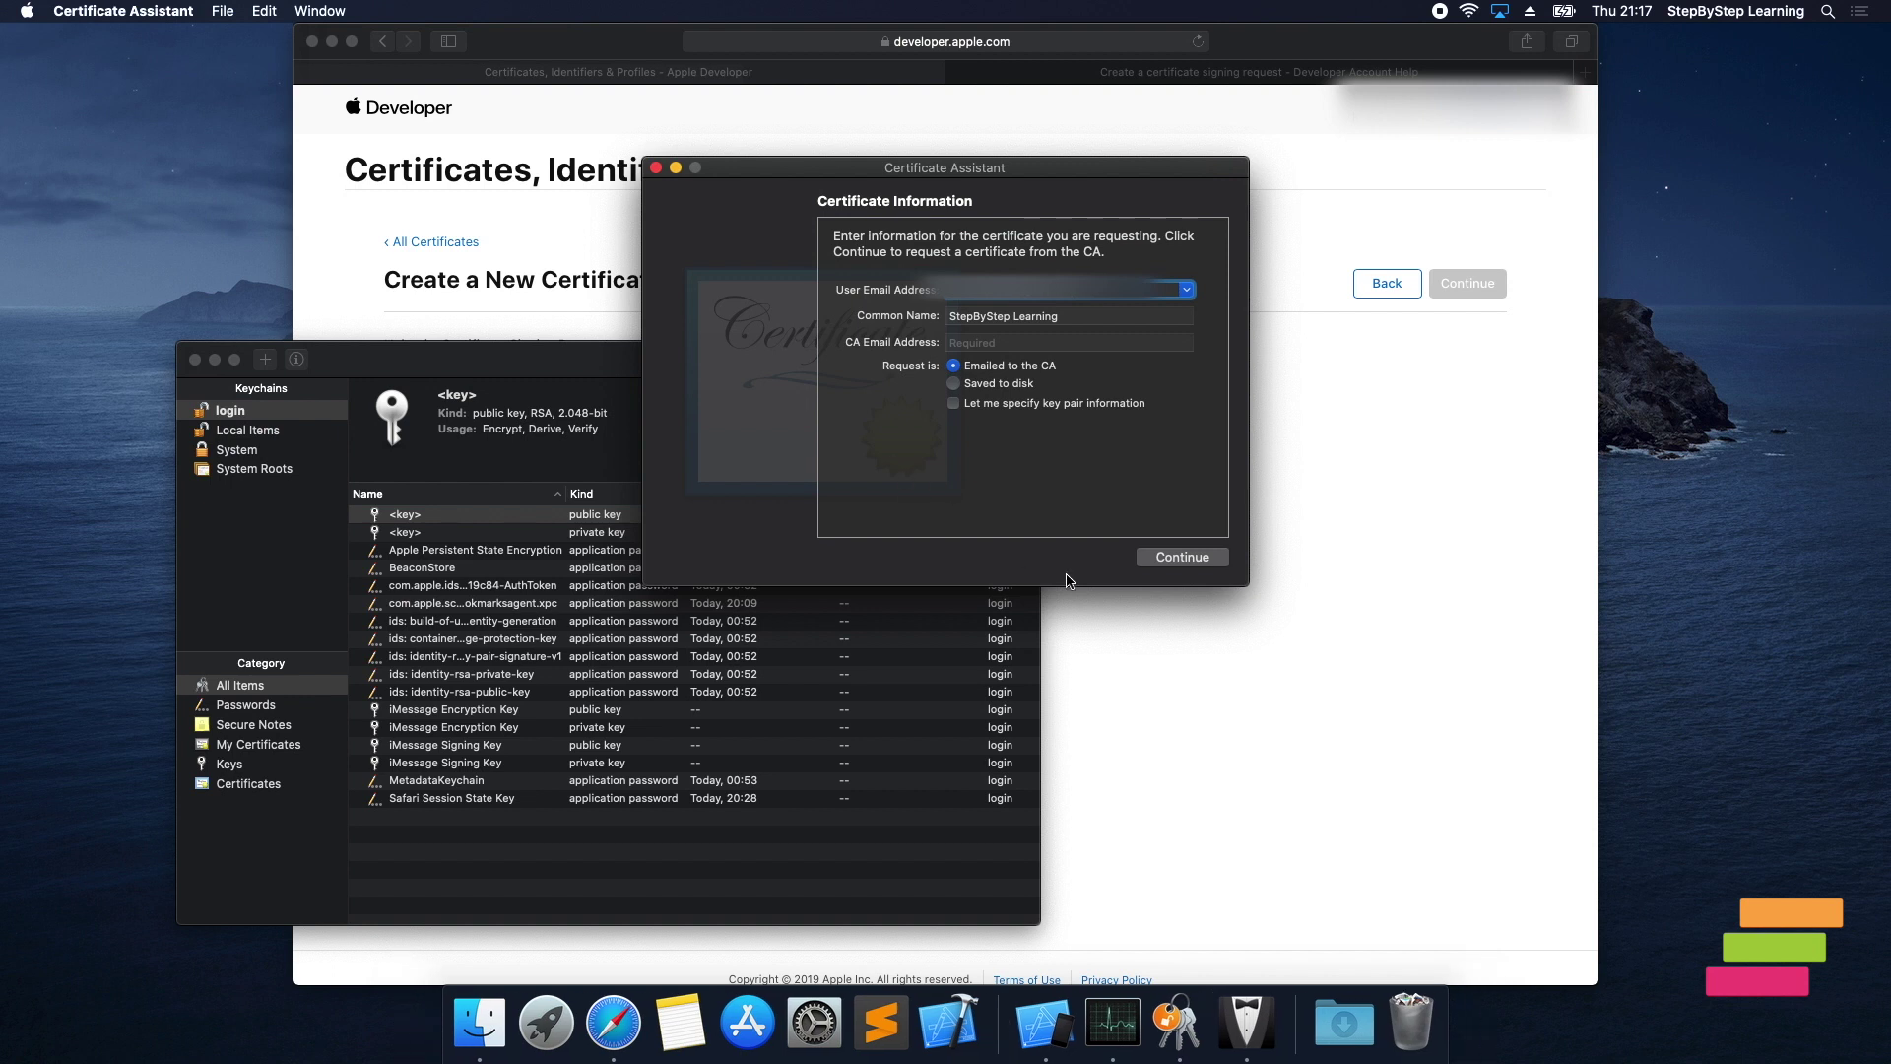
pyautogui.click(1007, 386)
pyautogui.click(1094, 316)
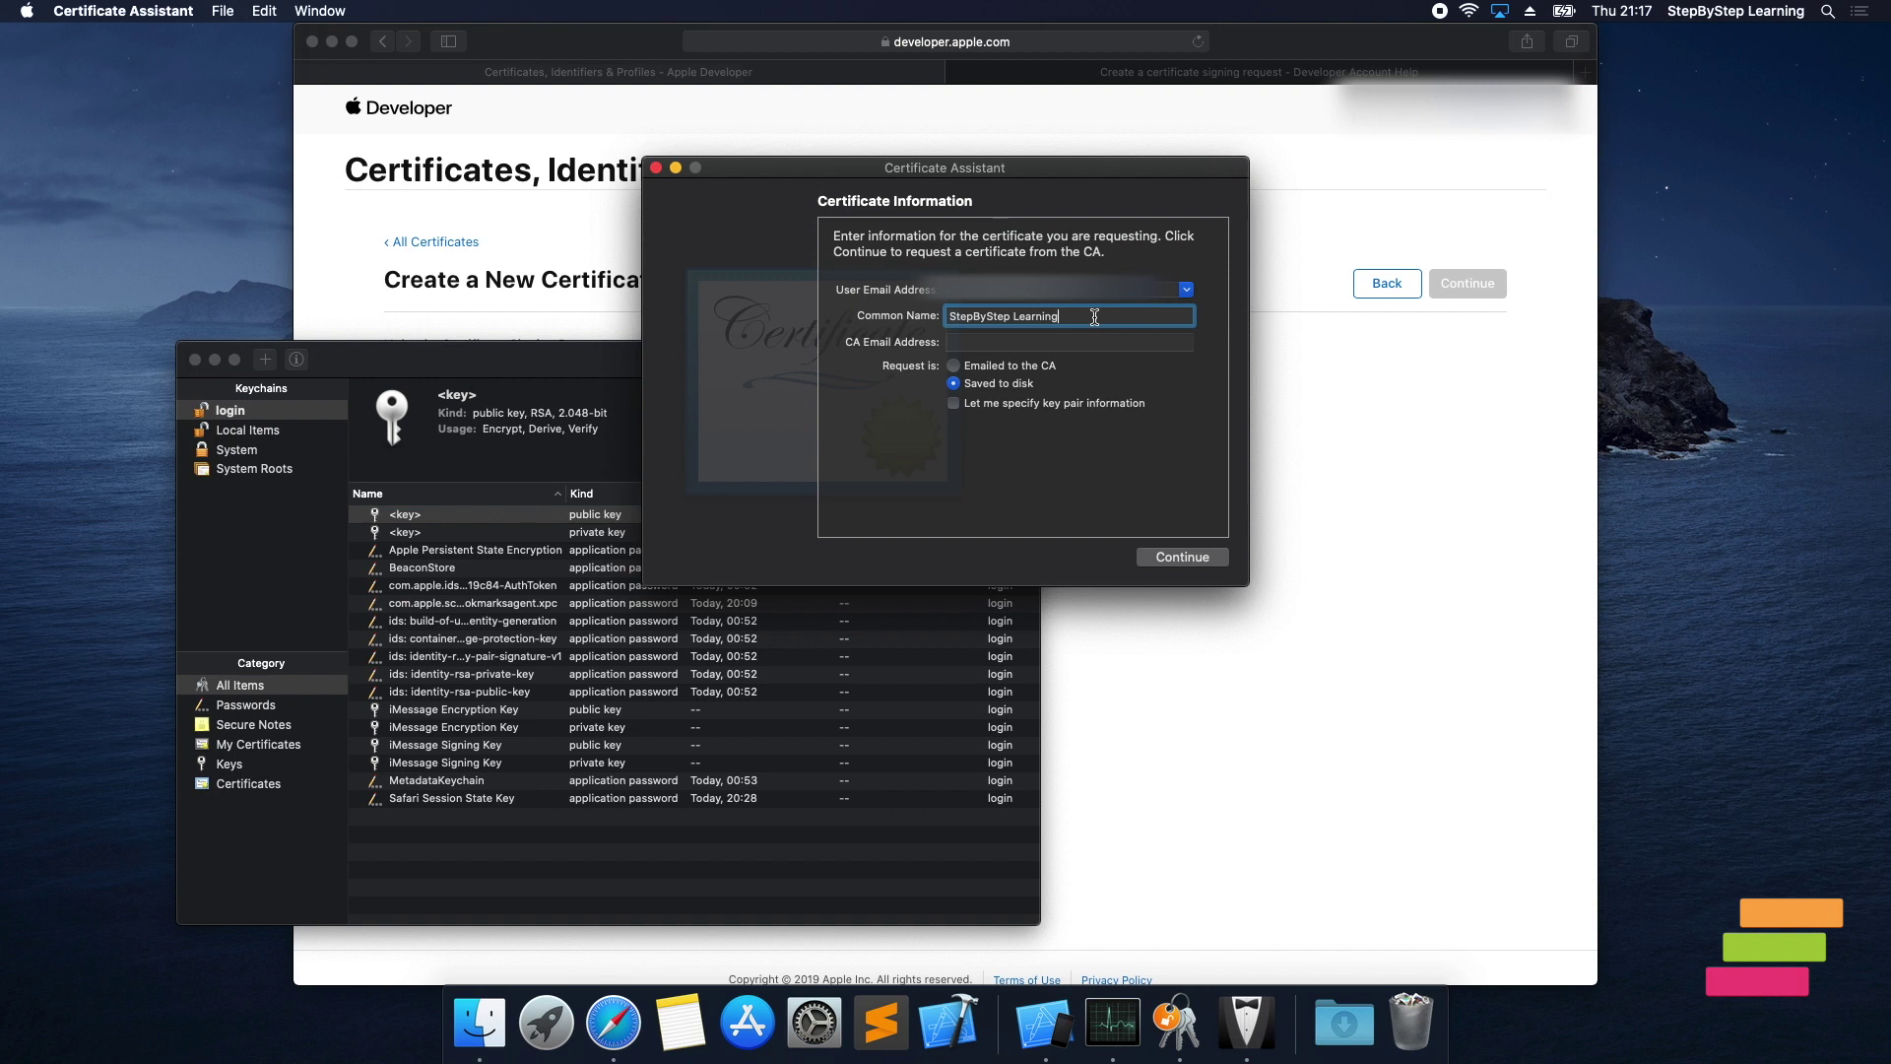
pyautogui.click(1100, 342)
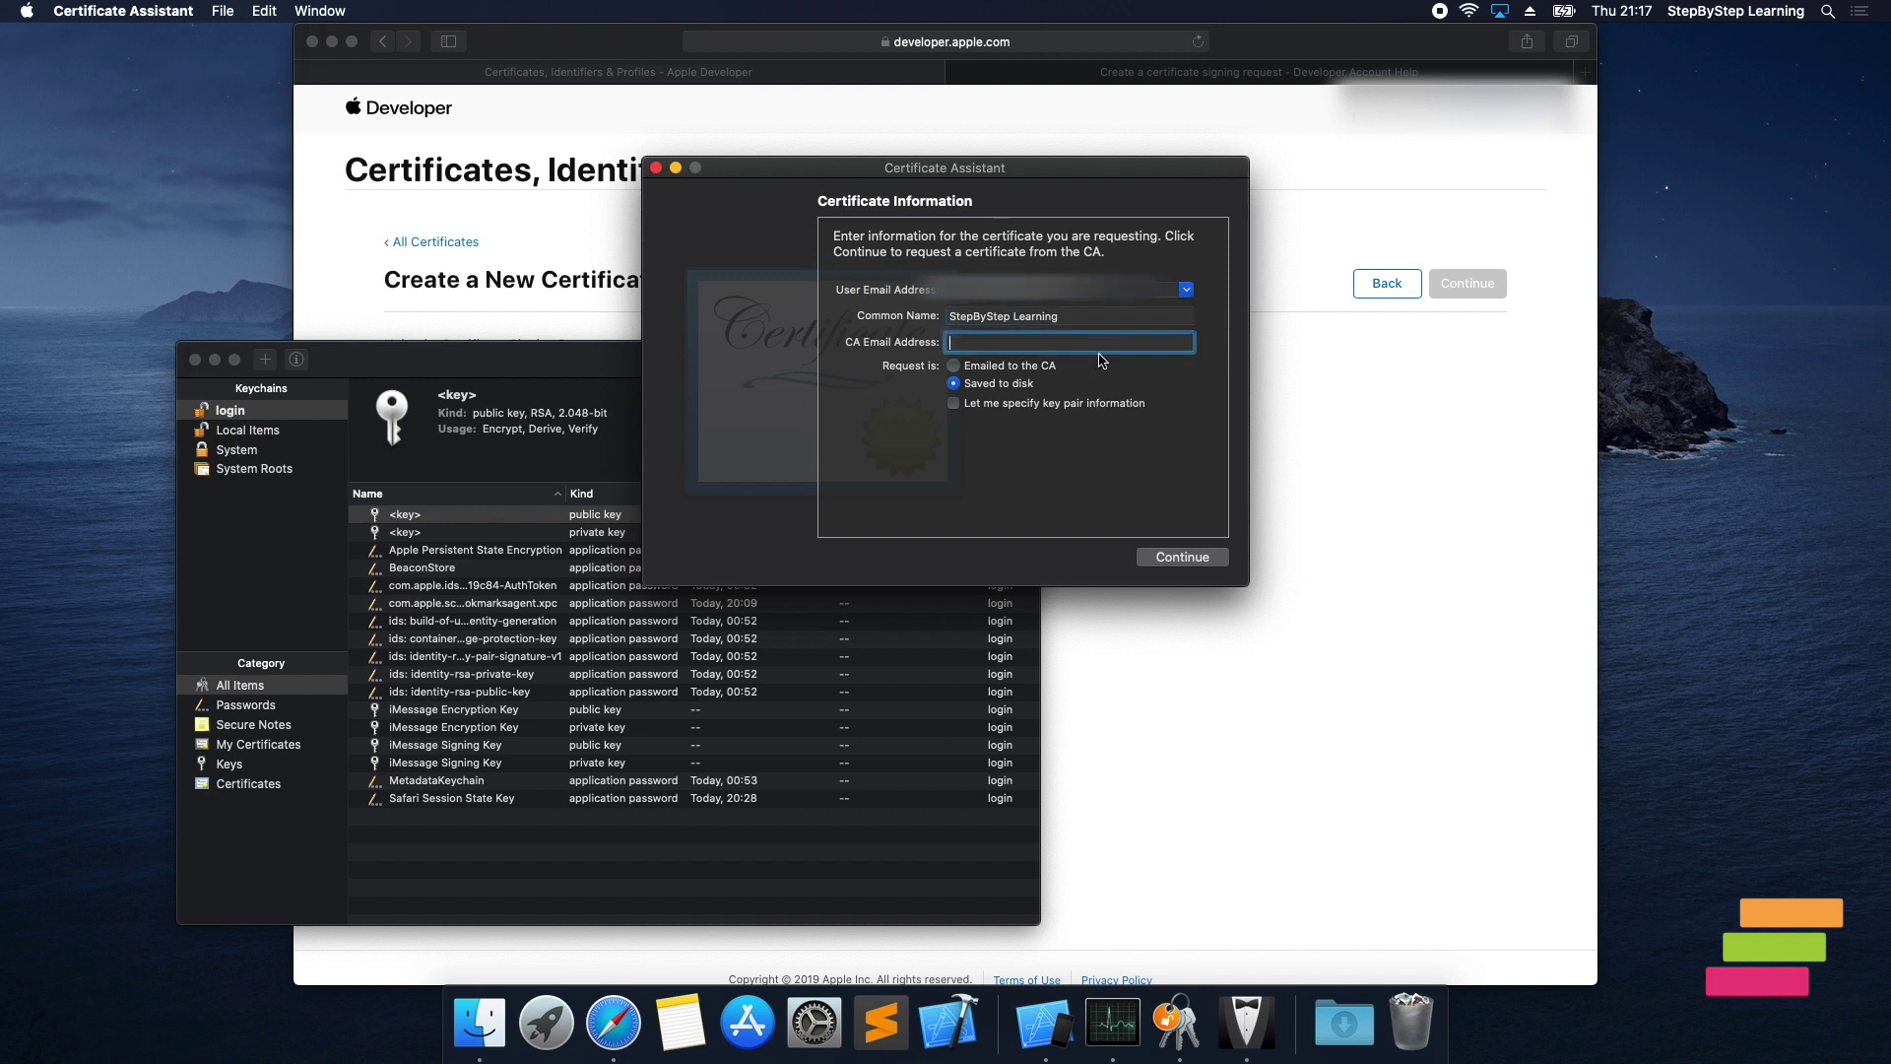
pyautogui.click(1155, 555)
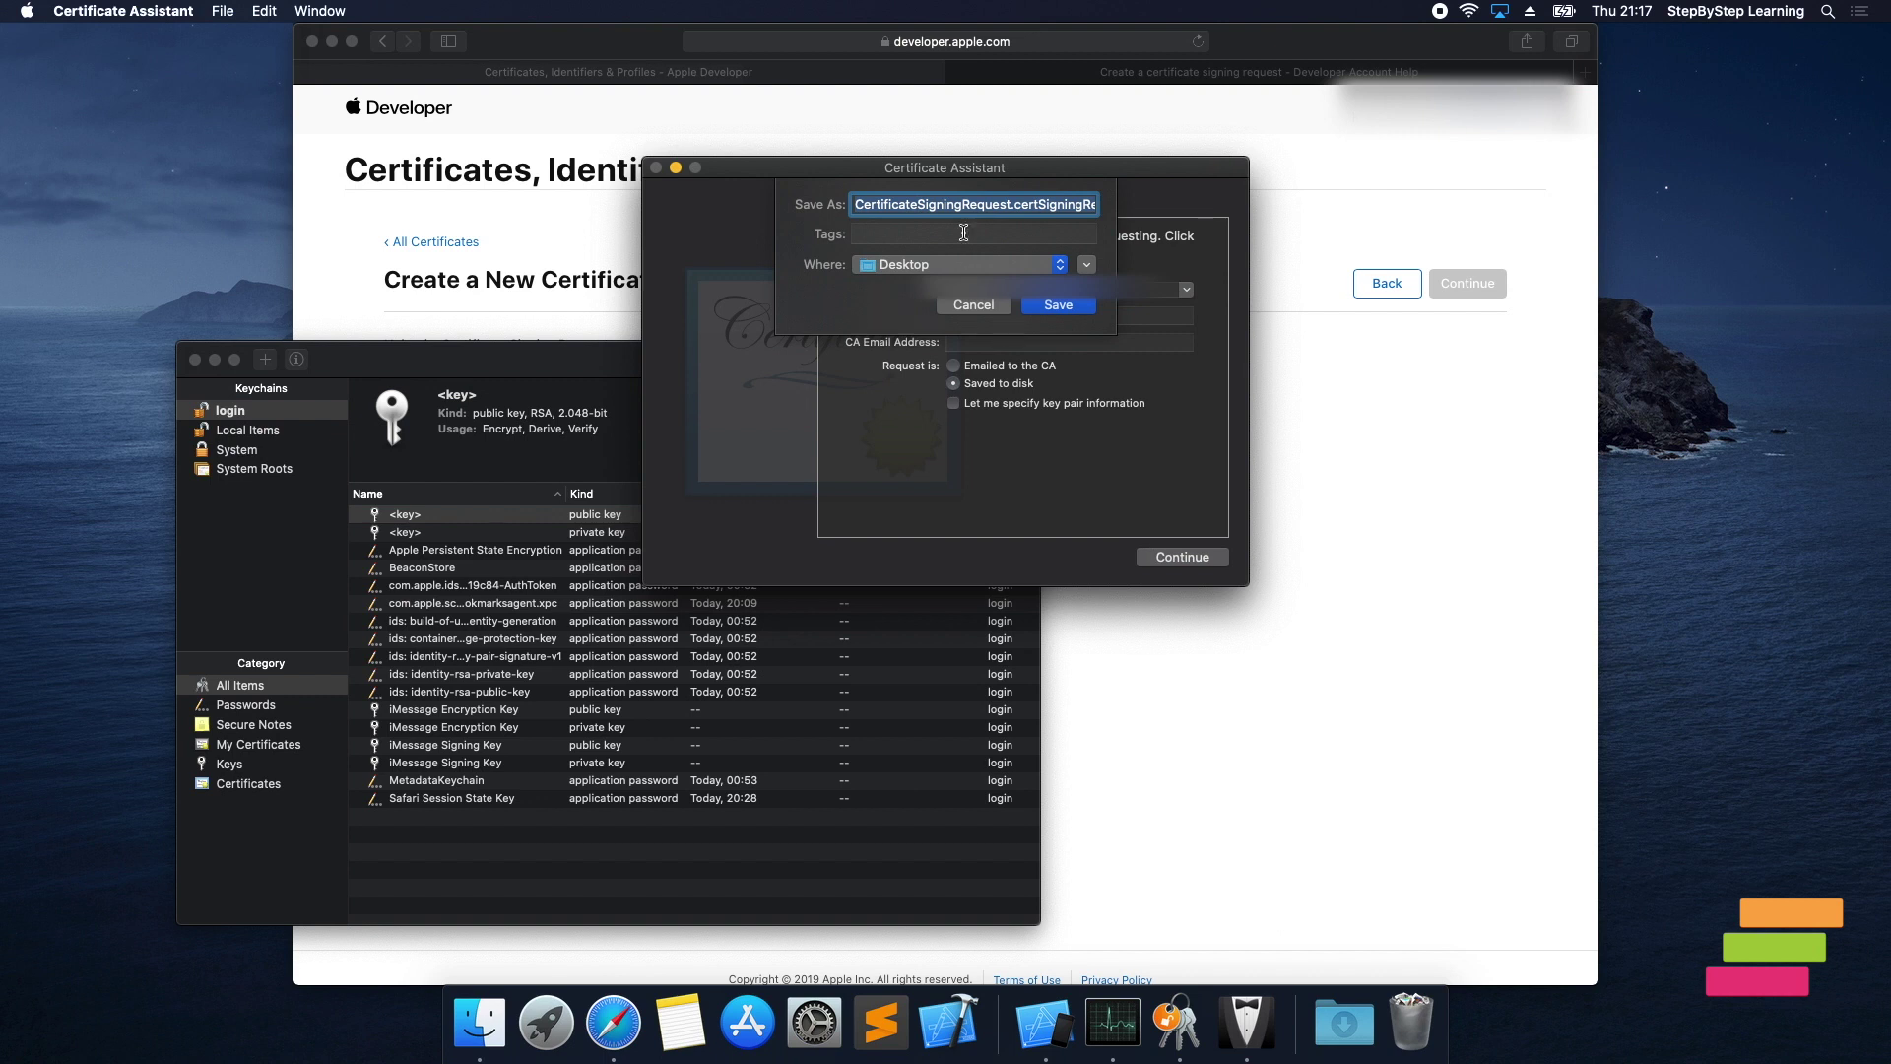
# Save CertificateSigningRequest.certSigningRequest to the Desktop, reveal it in Finder, then close the assistant.
pyautogui.click(987, 209)
pyautogui.press('Up')
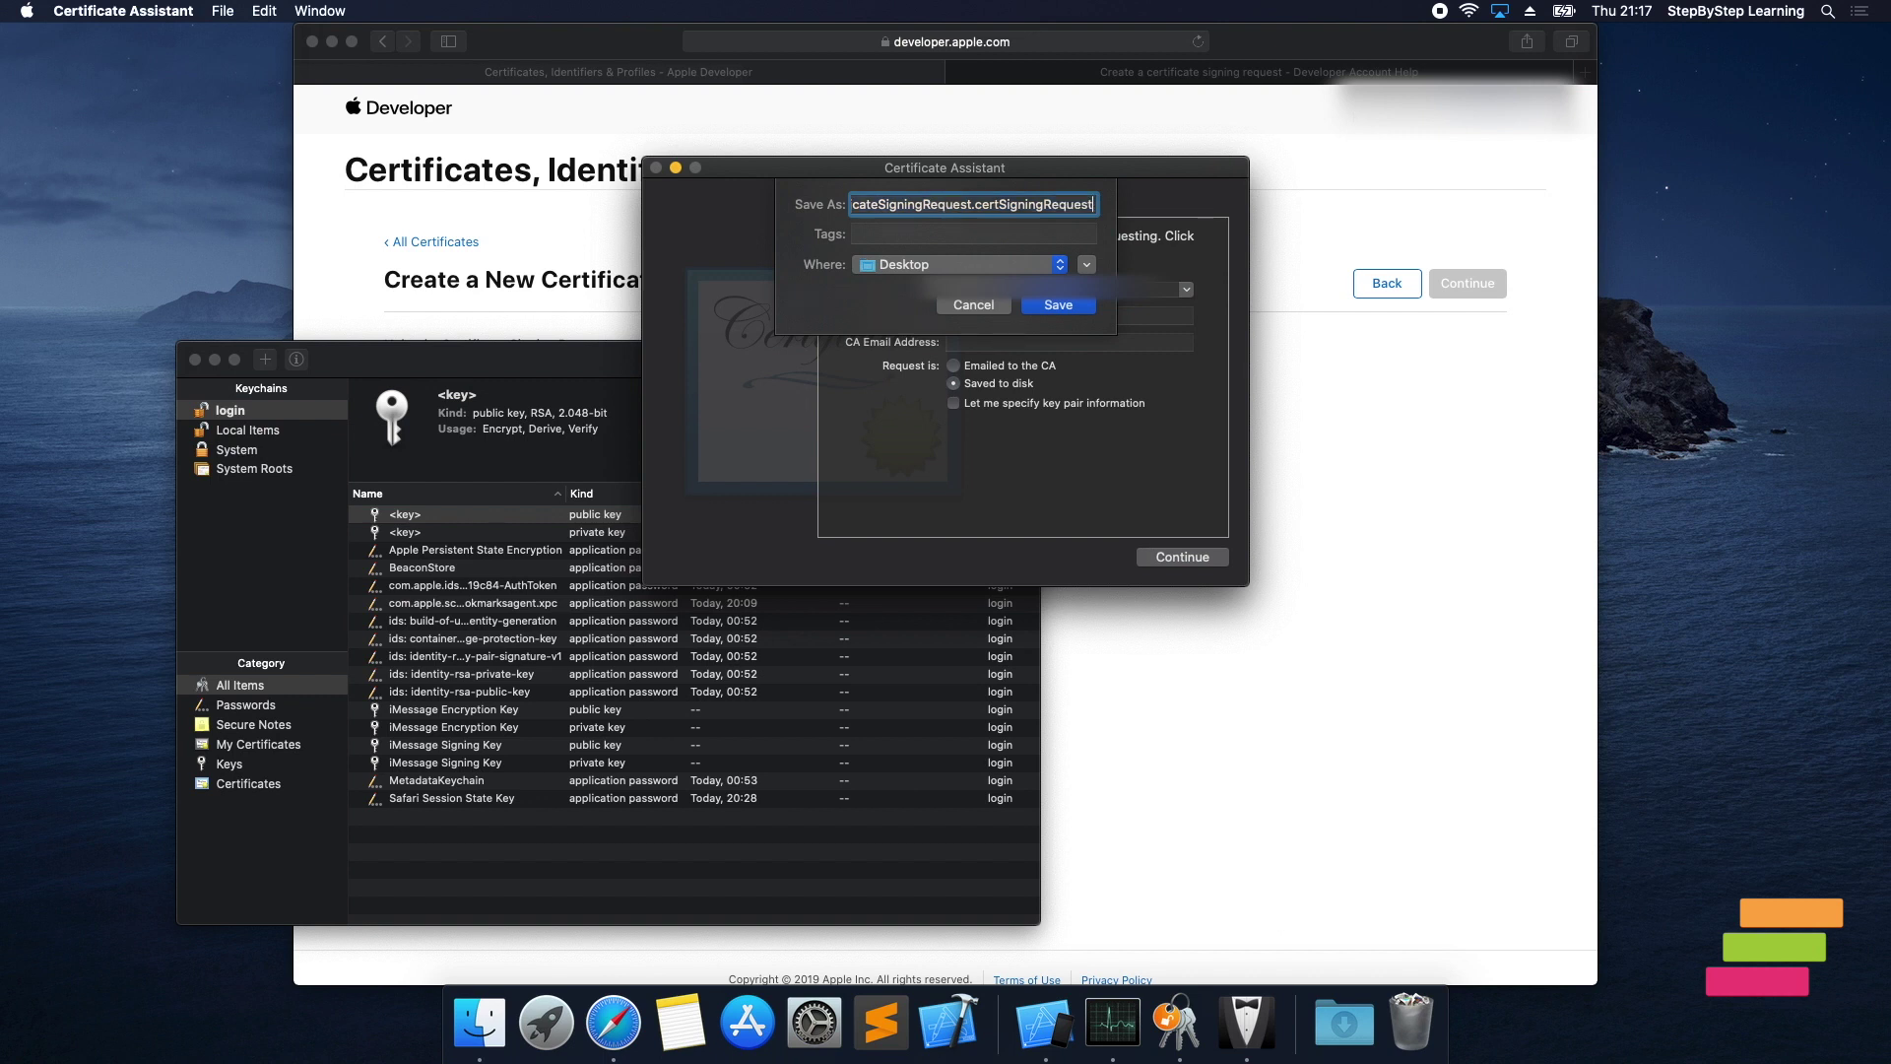
pyautogui.click(1054, 306)
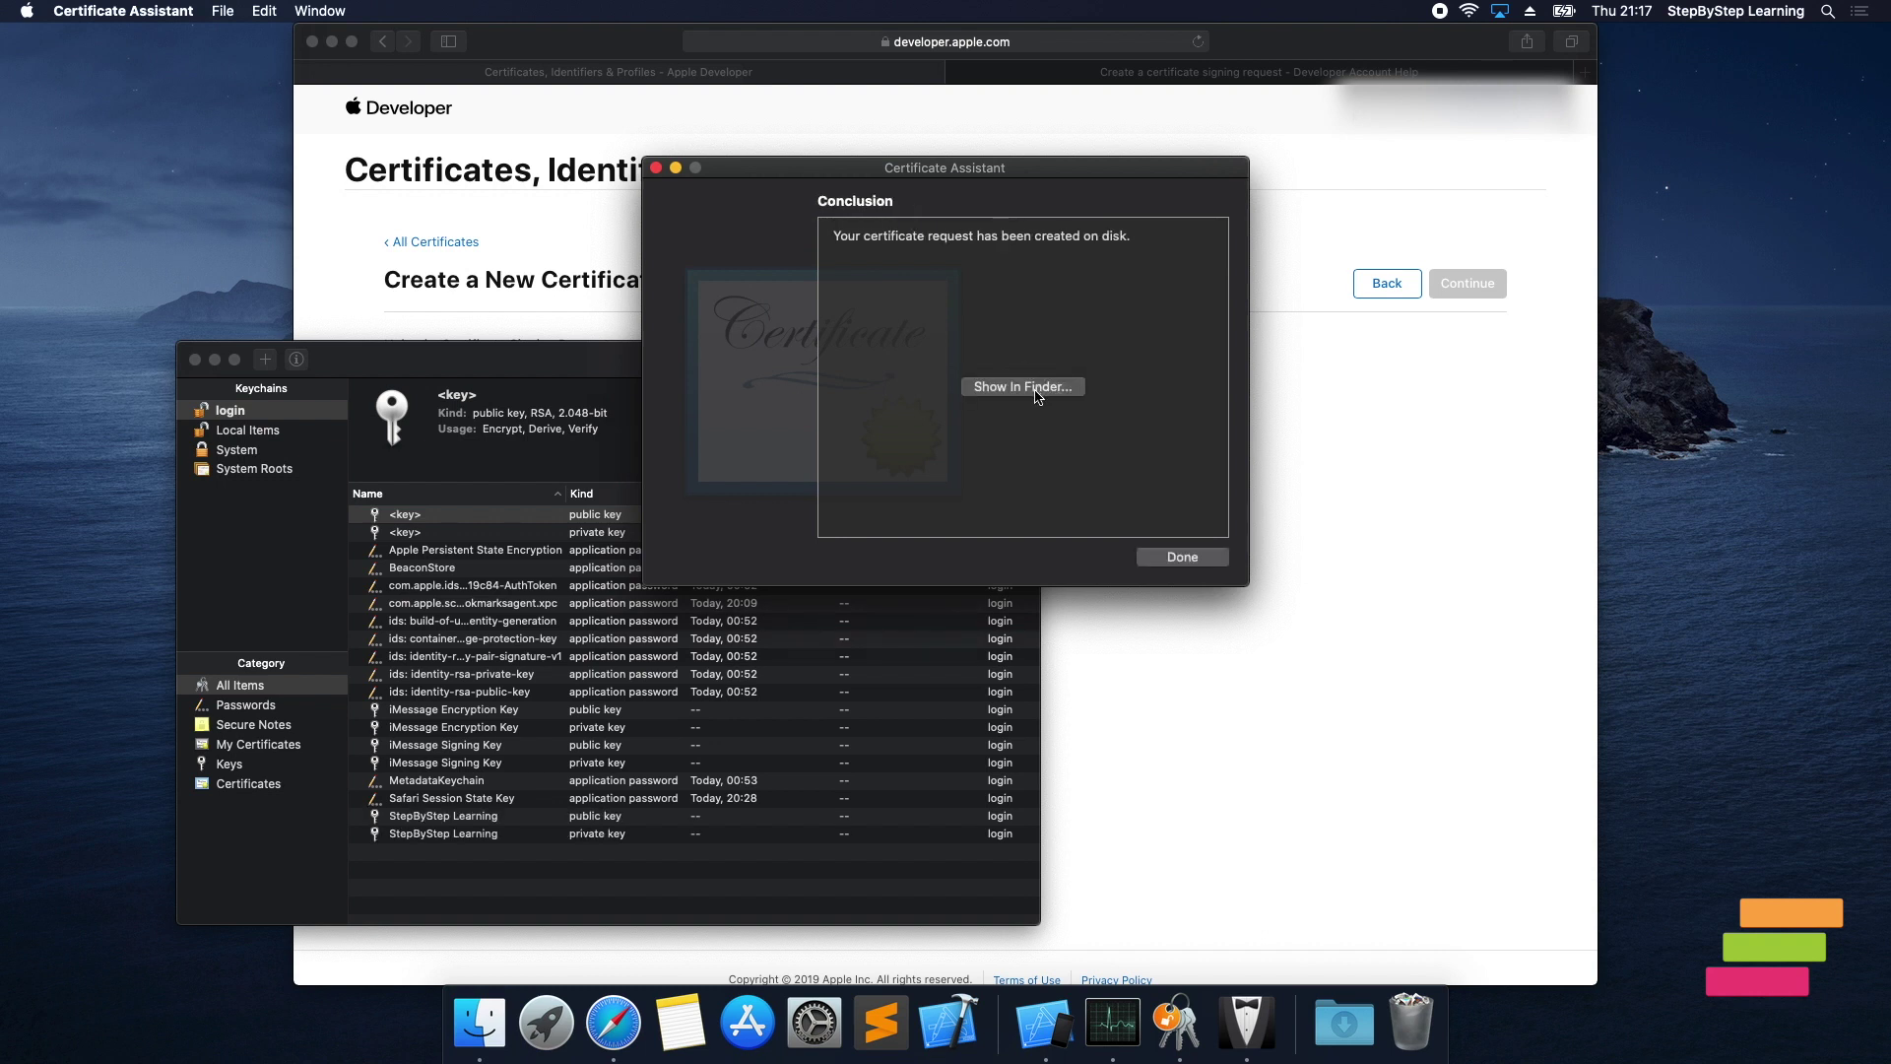
pyautogui.click(1037, 391)
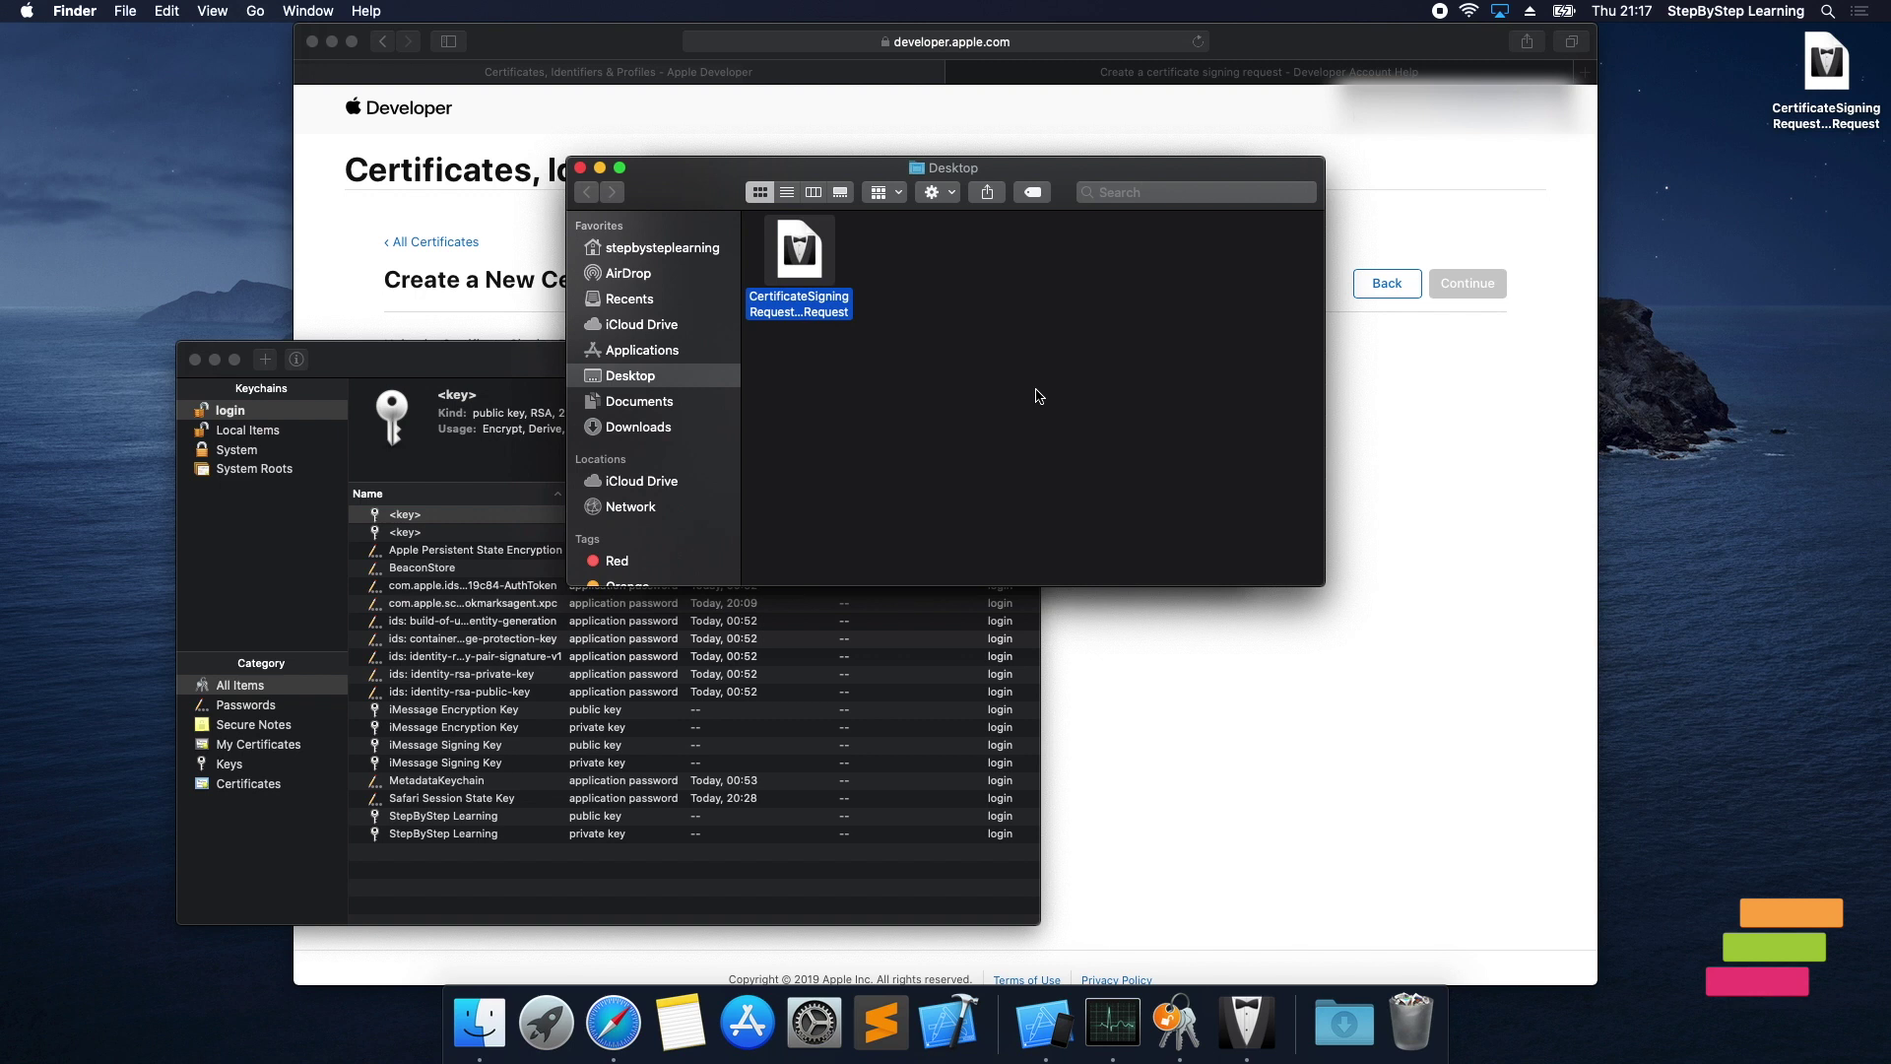
pyautogui.click(578, 172)
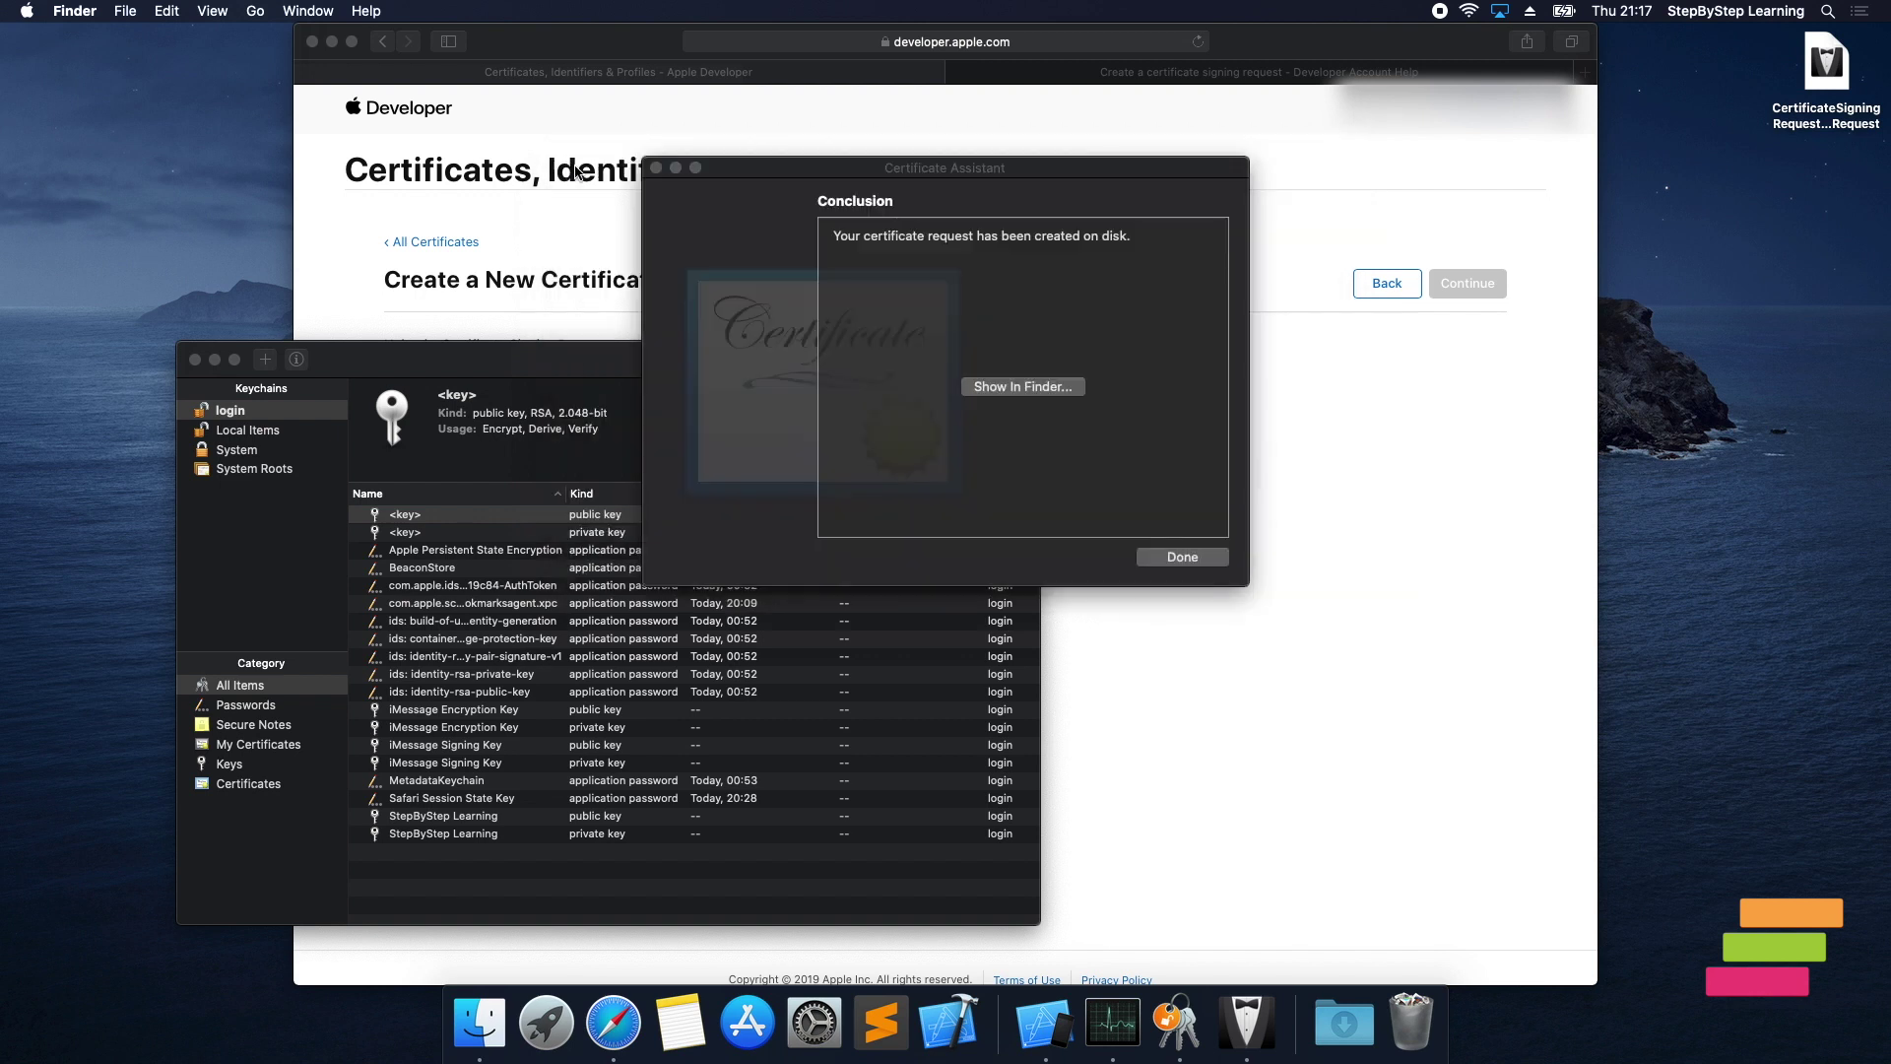
pyautogui.click(1185, 553)
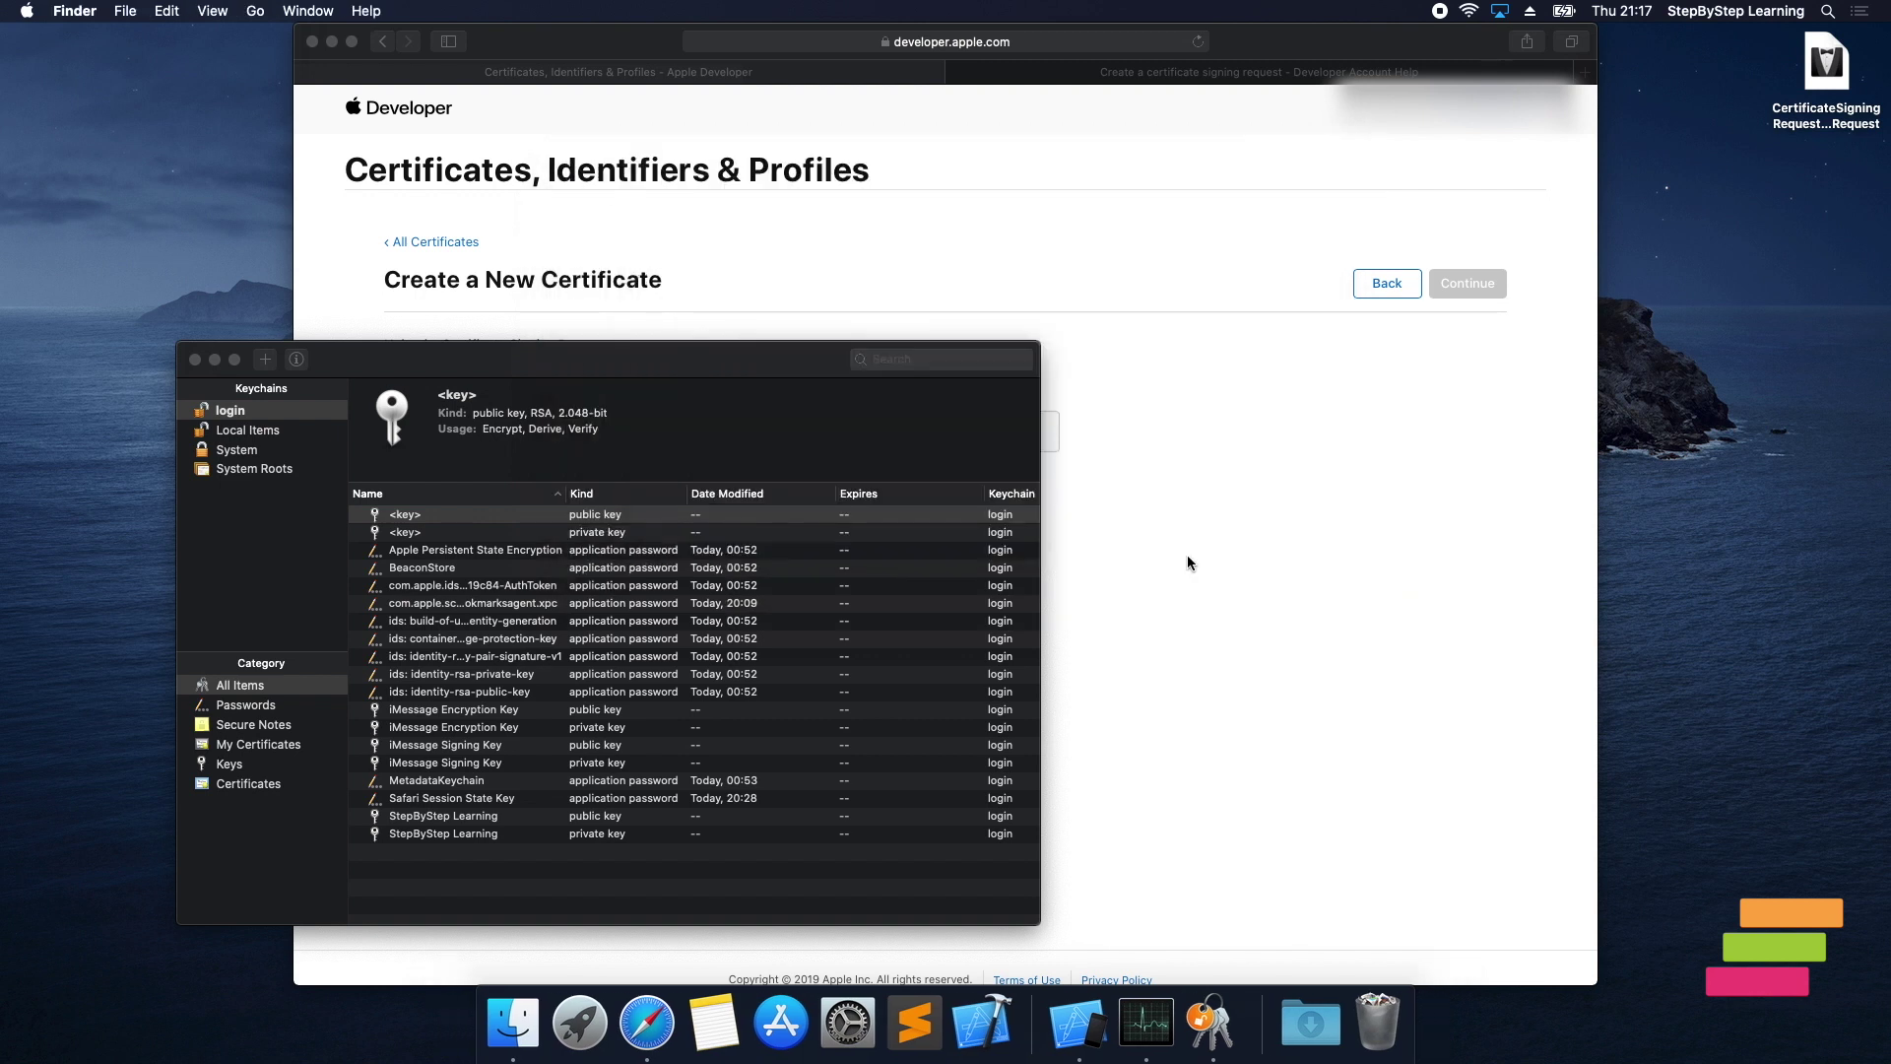
# Upload CertificateSigningRequest.certSigningRequest from the Desktop and continue to generate the certificate.
pyautogui.click(1186, 554)
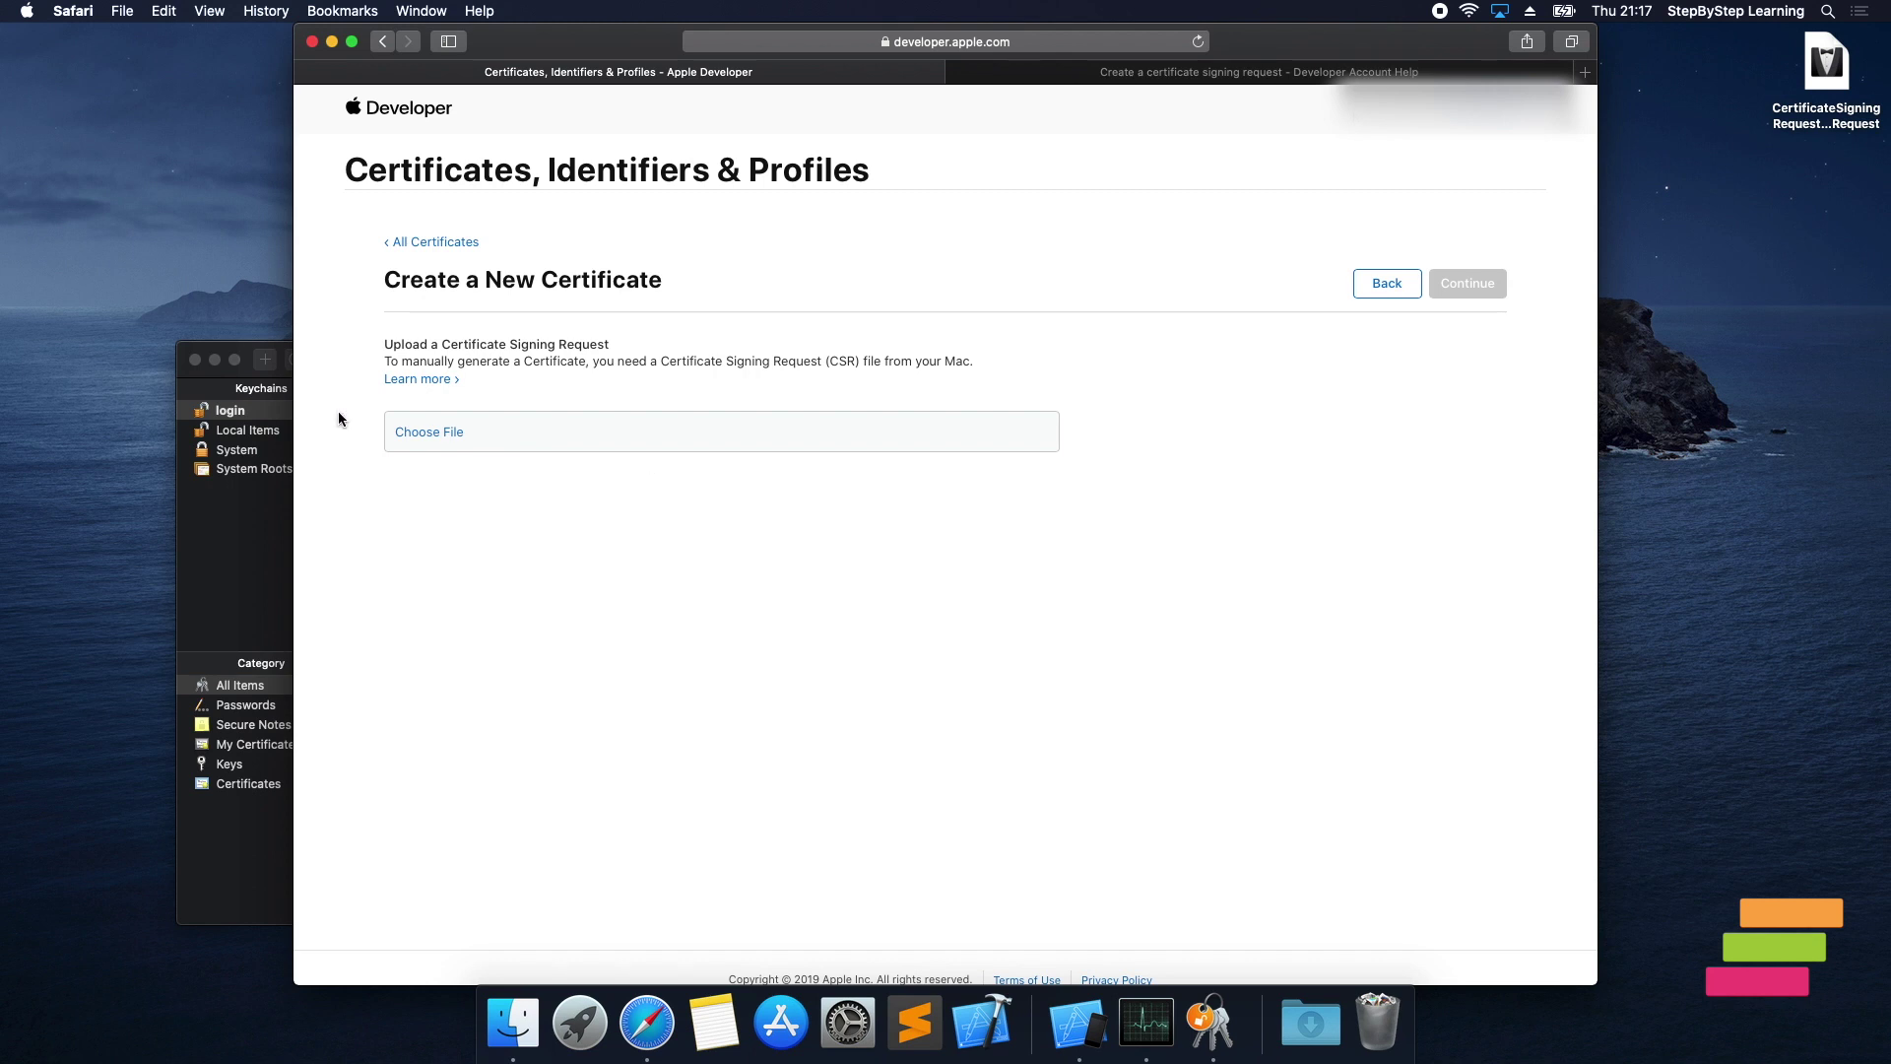
pyautogui.click(449, 432)
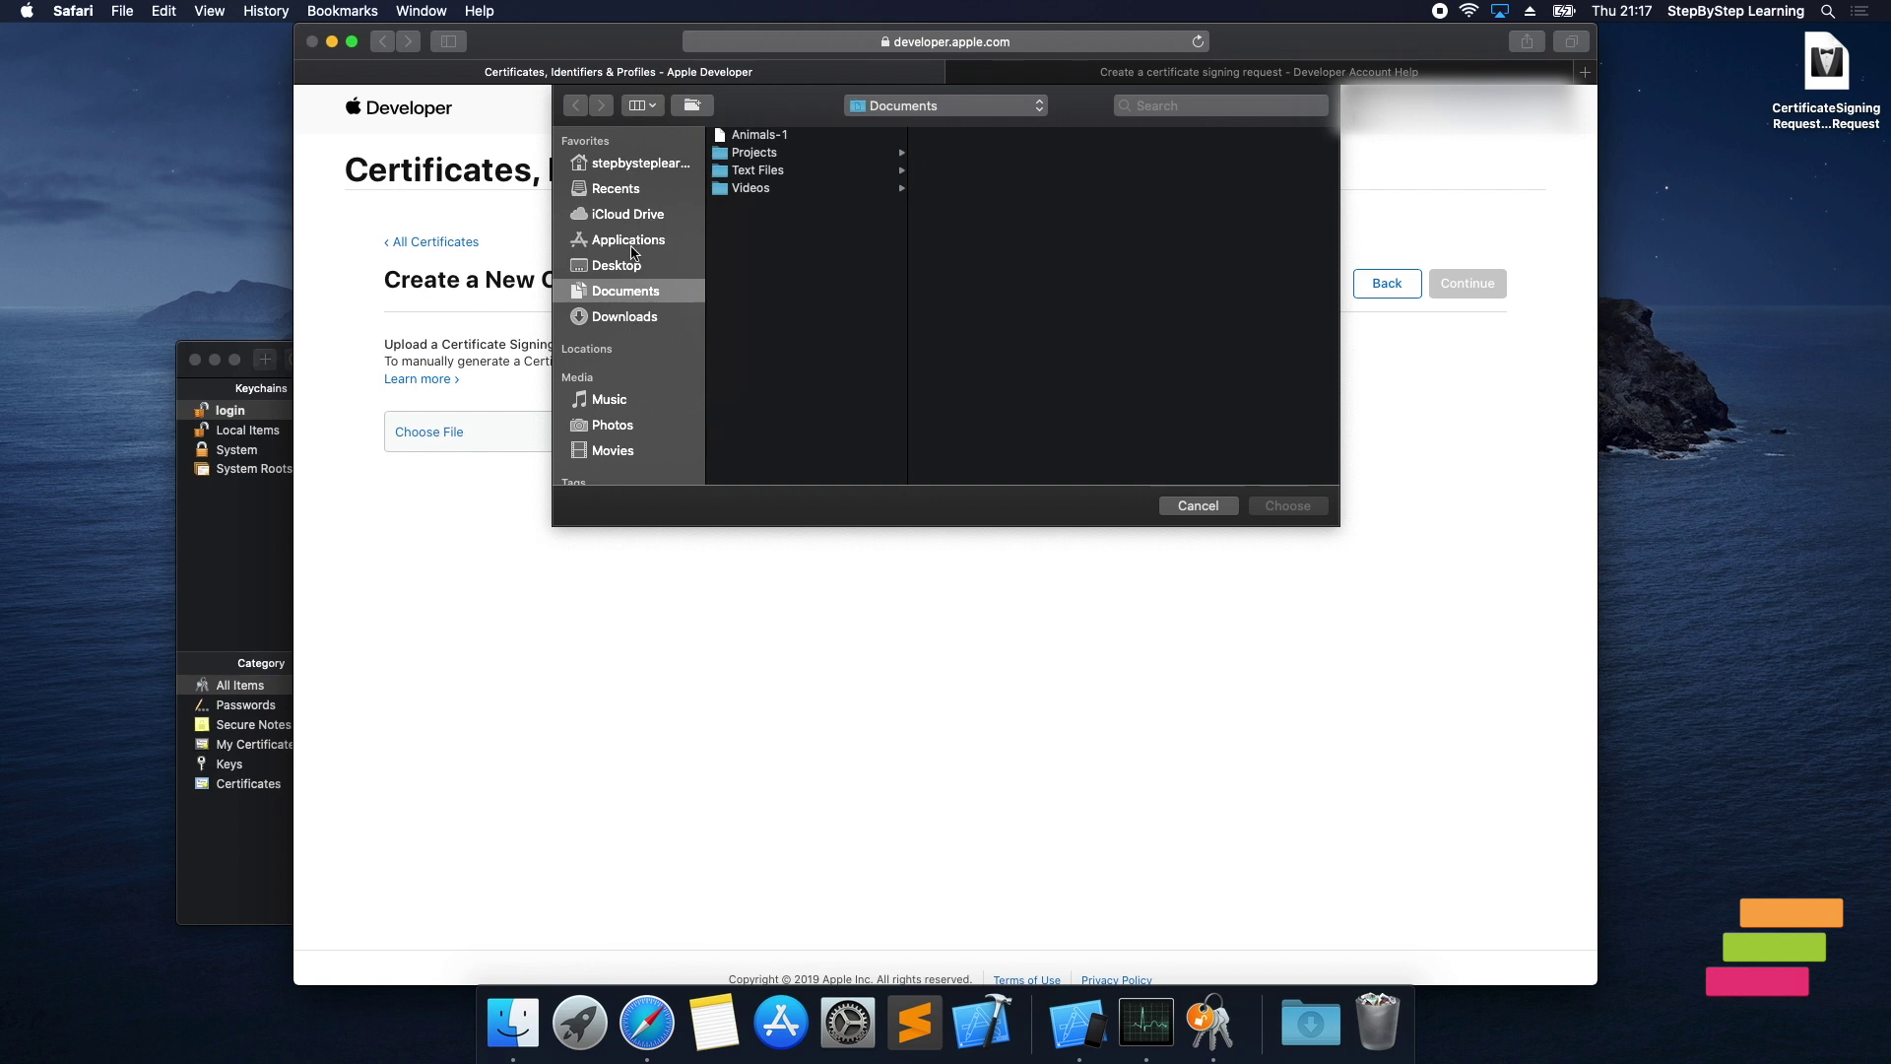
pyautogui.click(618, 266)
pyautogui.click(783, 135)
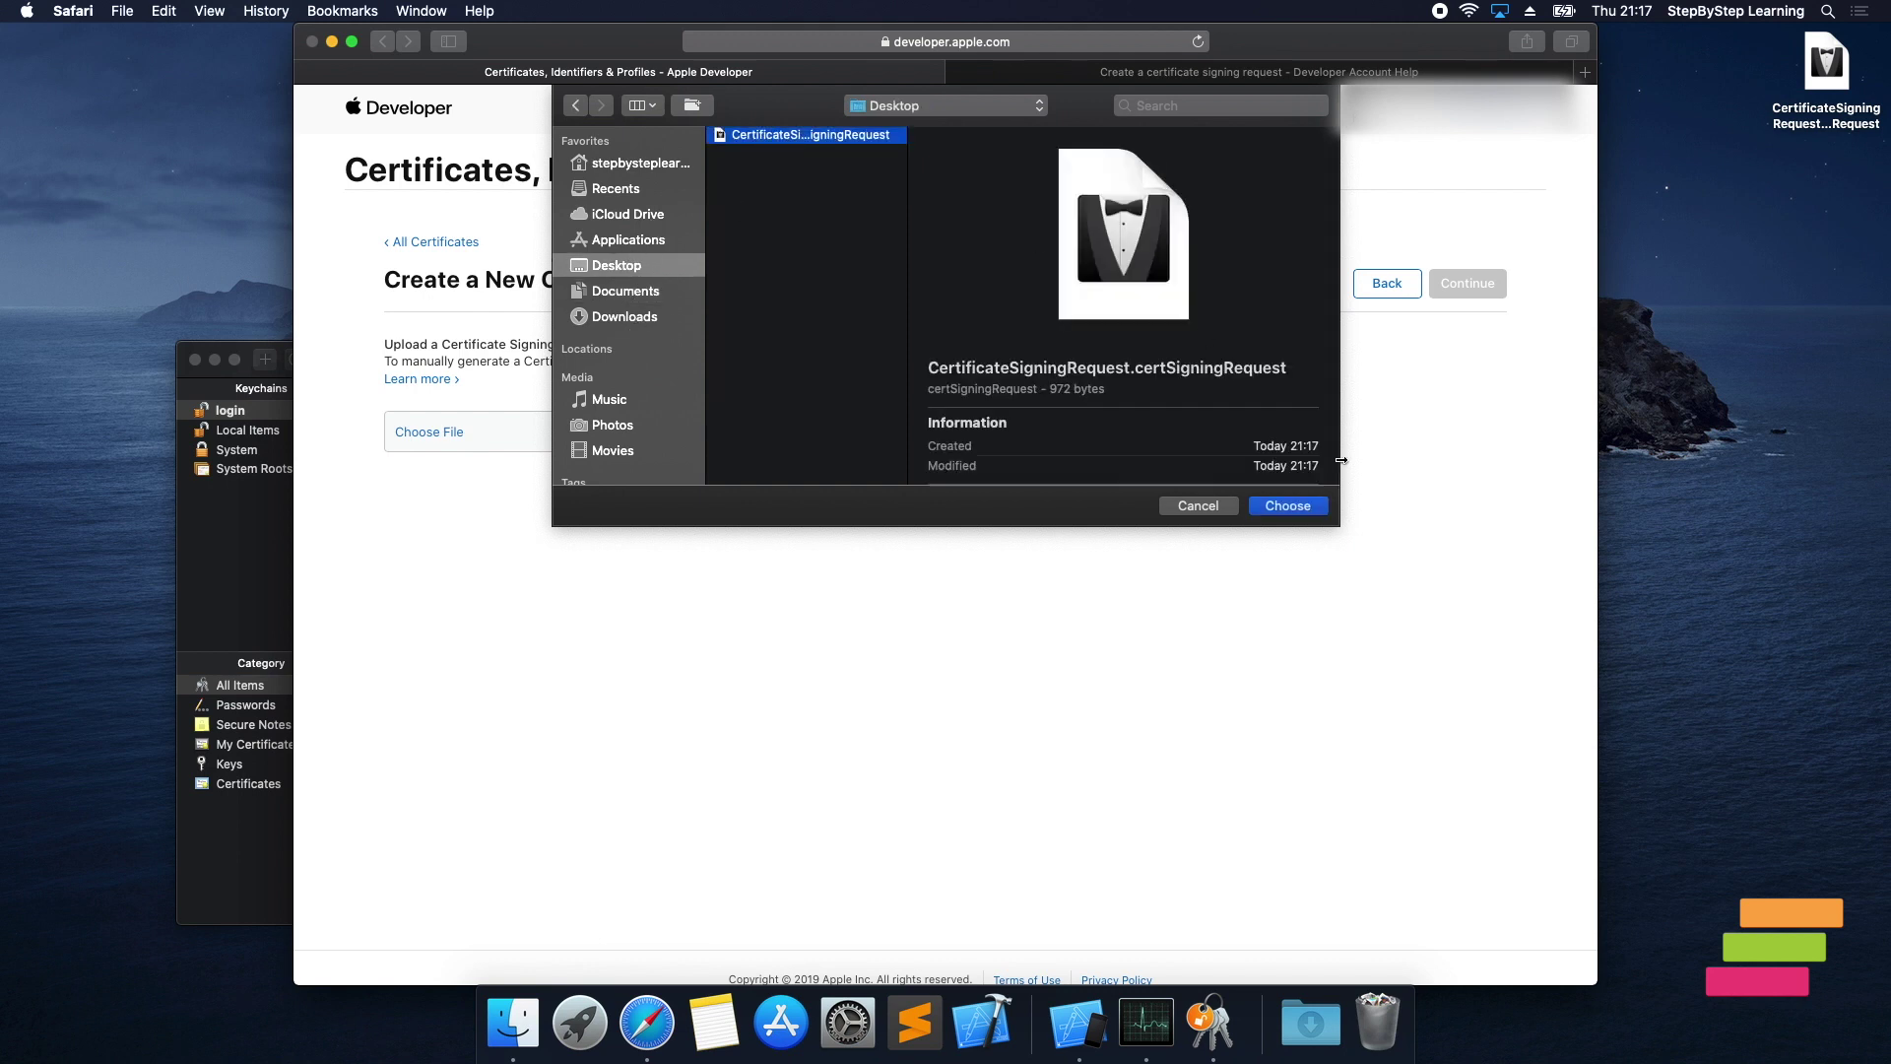
pyautogui.click(1287, 505)
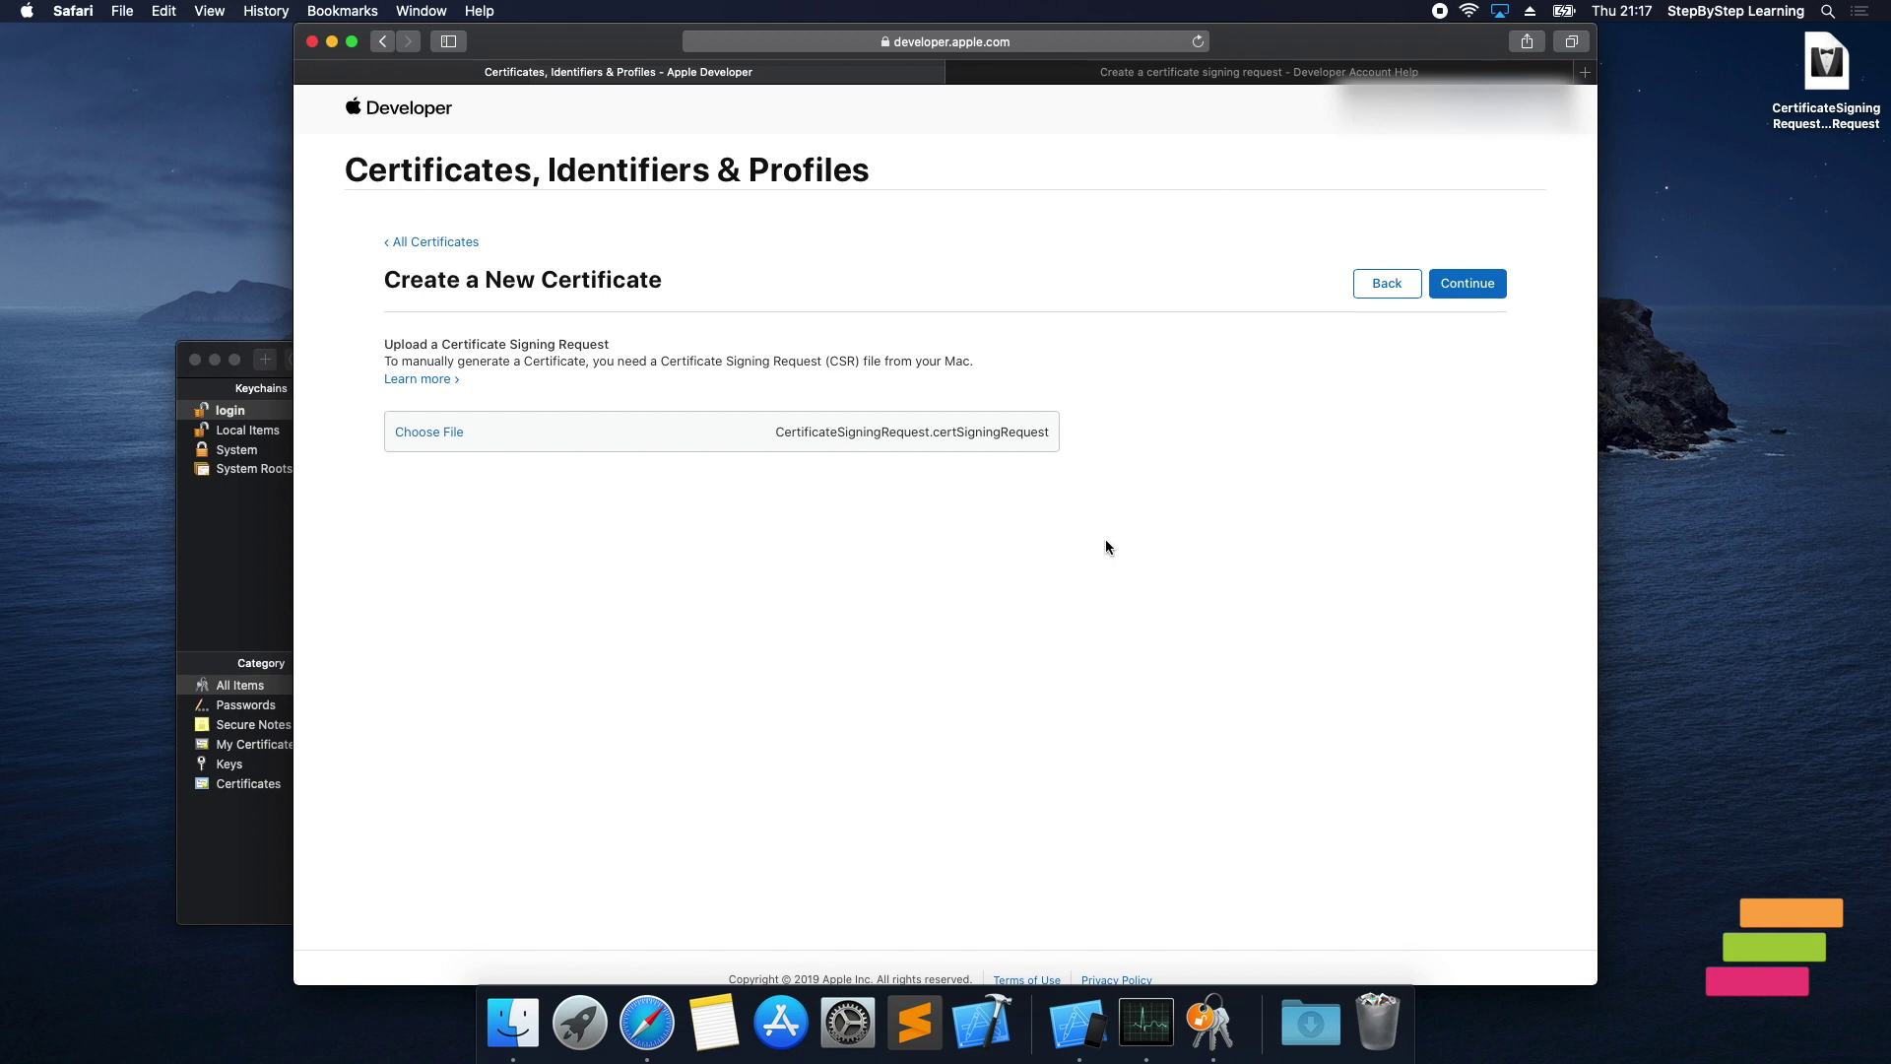
pyautogui.click(1467, 288)
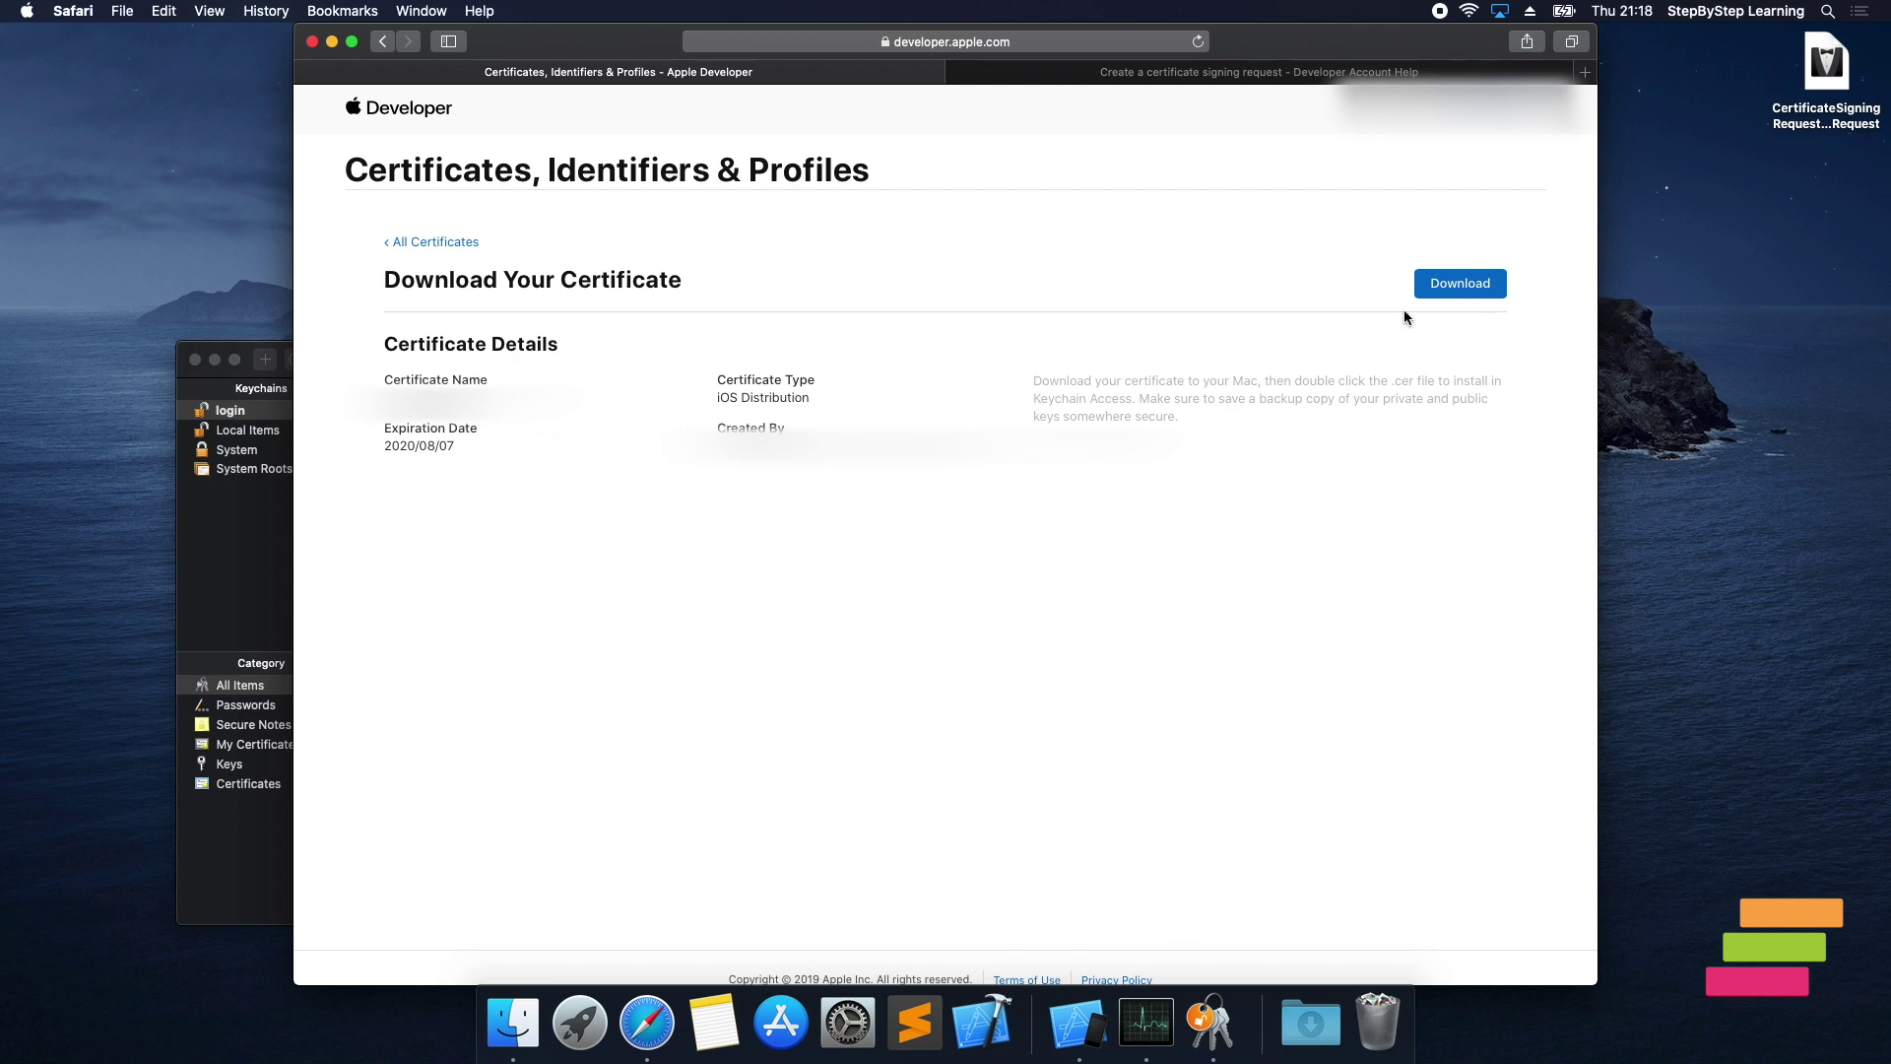
# Download ios_distribution.cer, add it to the login keychain, then return to the certificates list.
pyautogui.click(1465, 296)
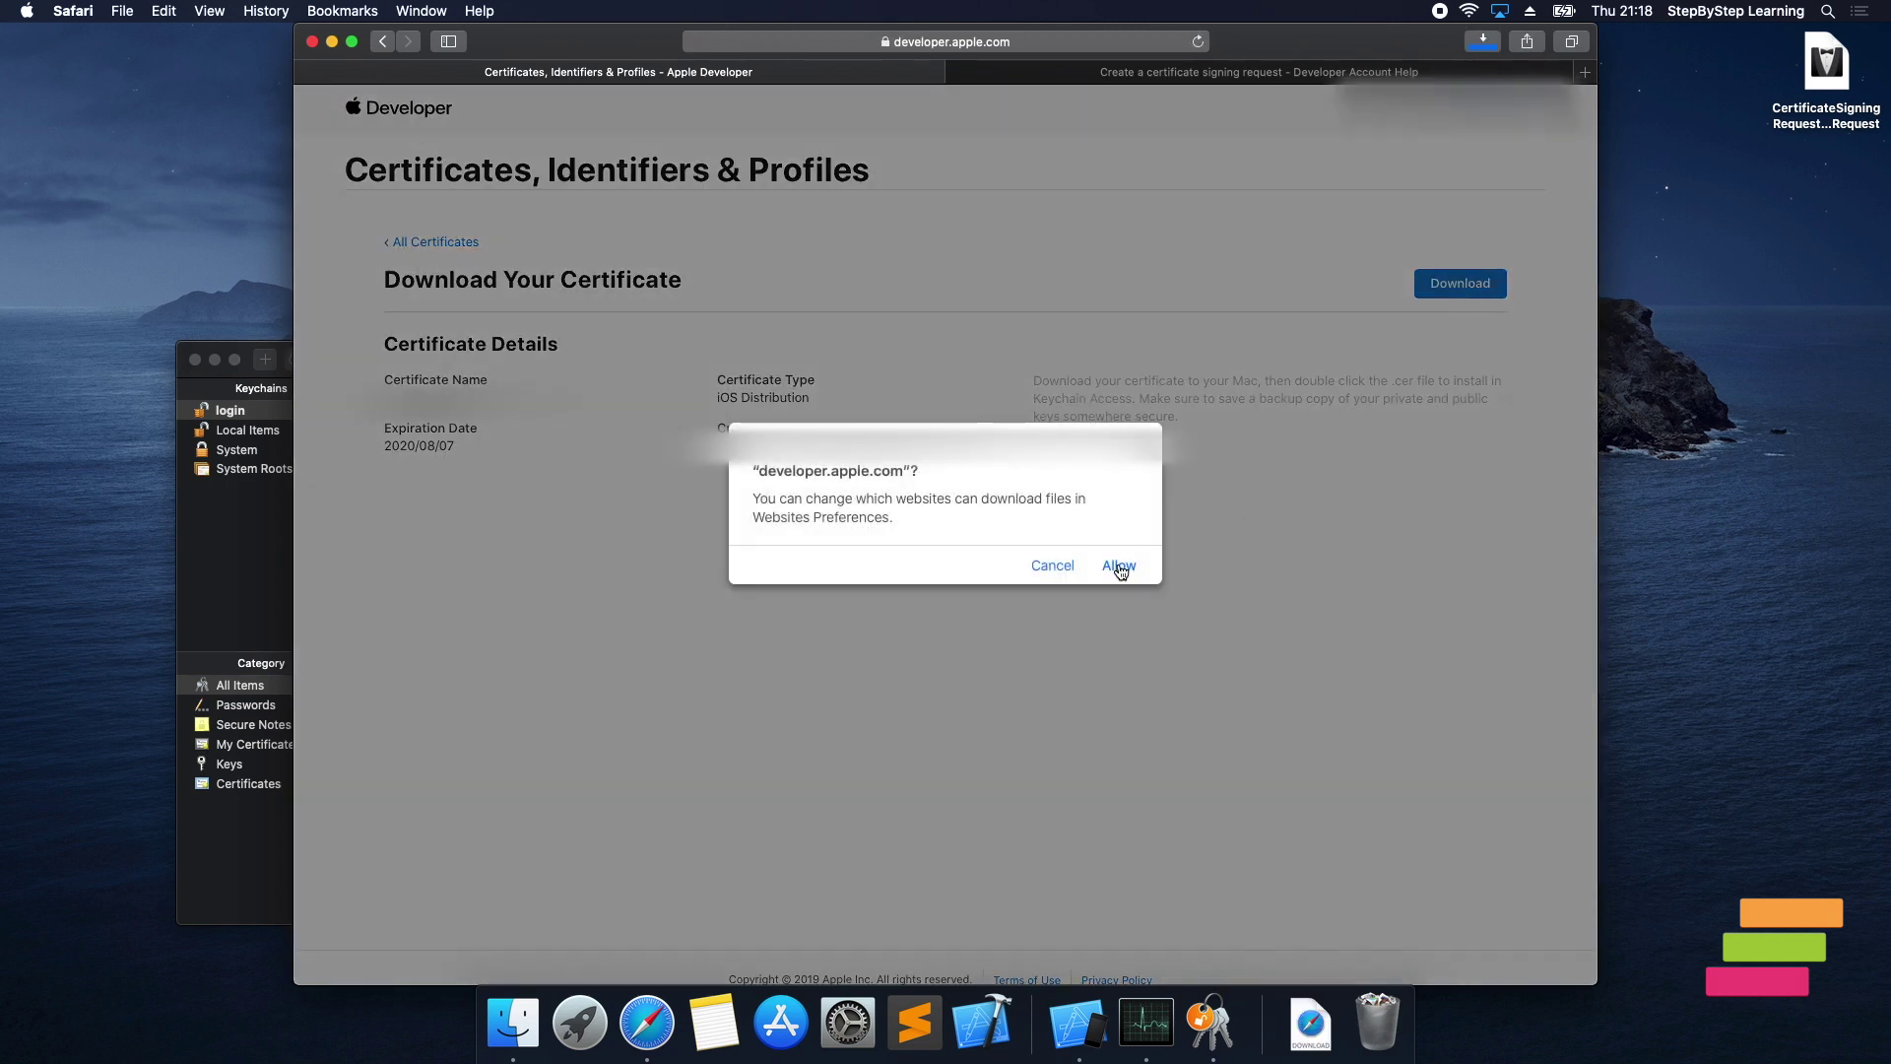
pyautogui.click(1119, 566)
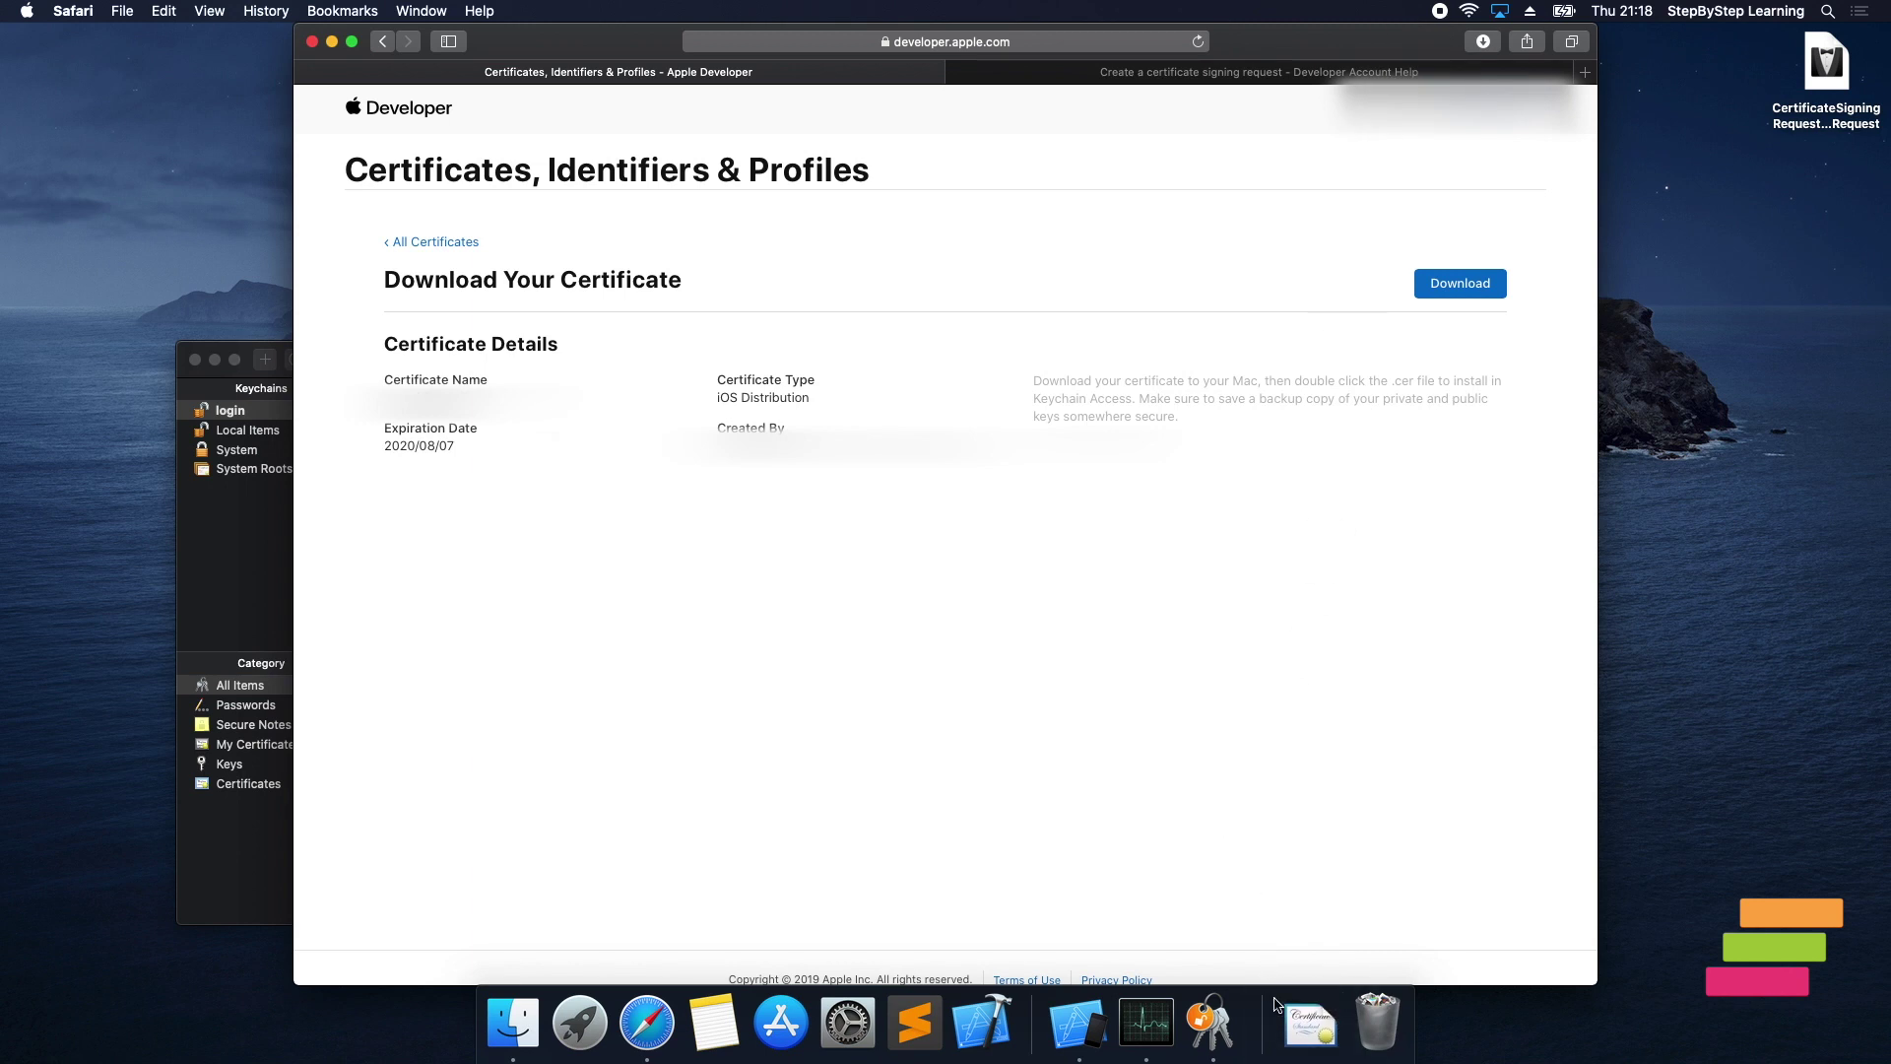
pyautogui.click(1310, 1025)
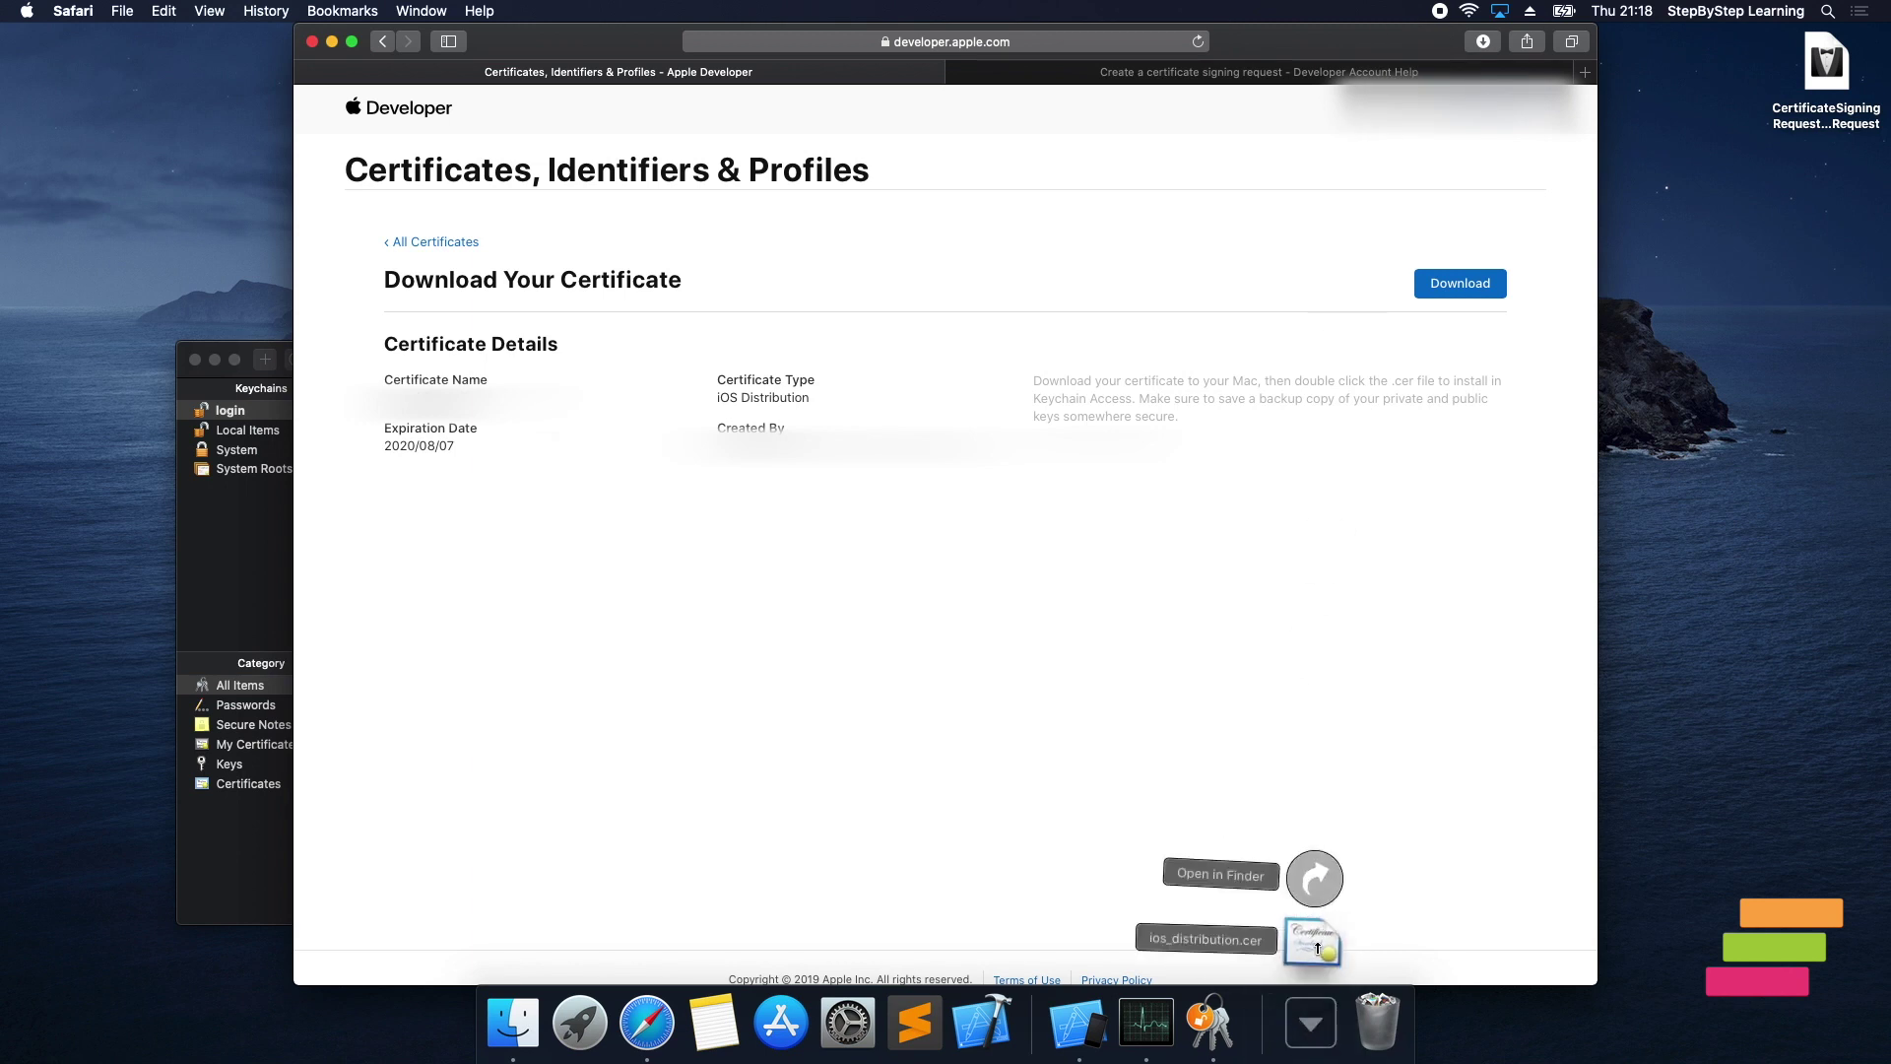
pyautogui.click(1318, 948)
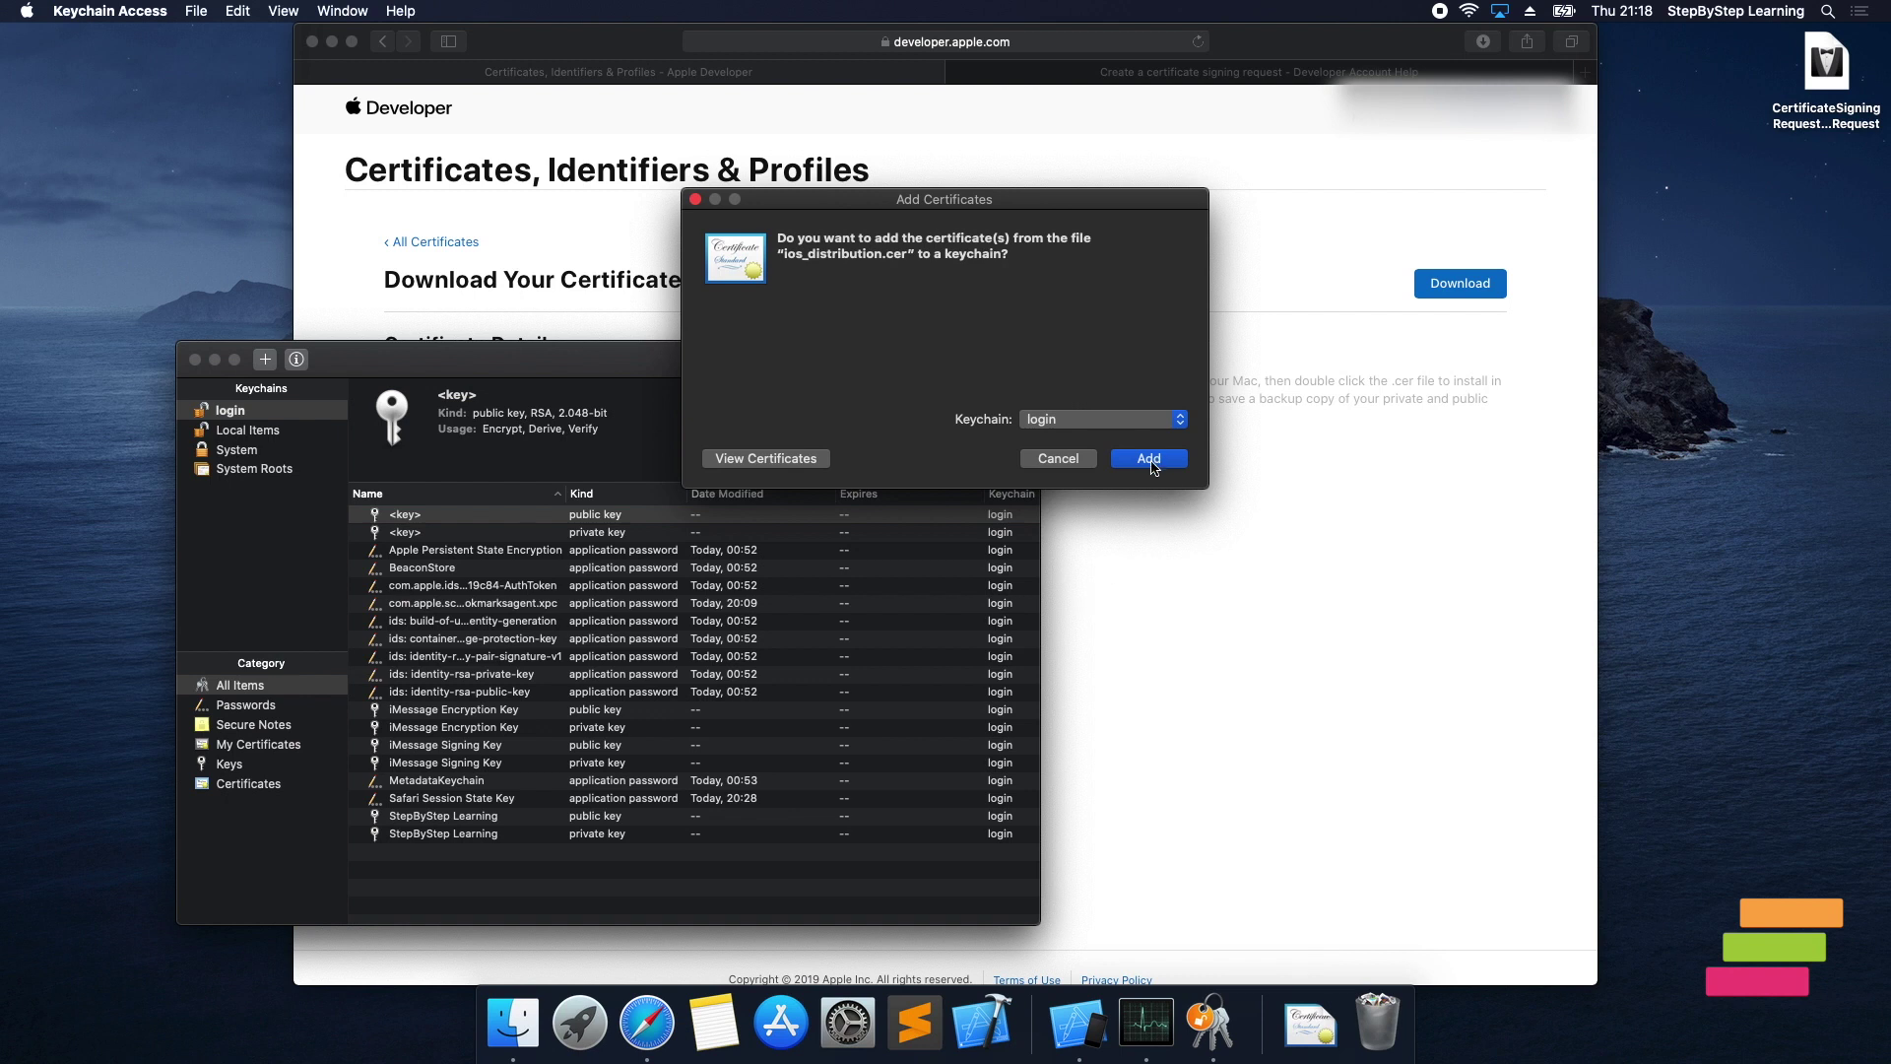
pyautogui.click(1150, 458)
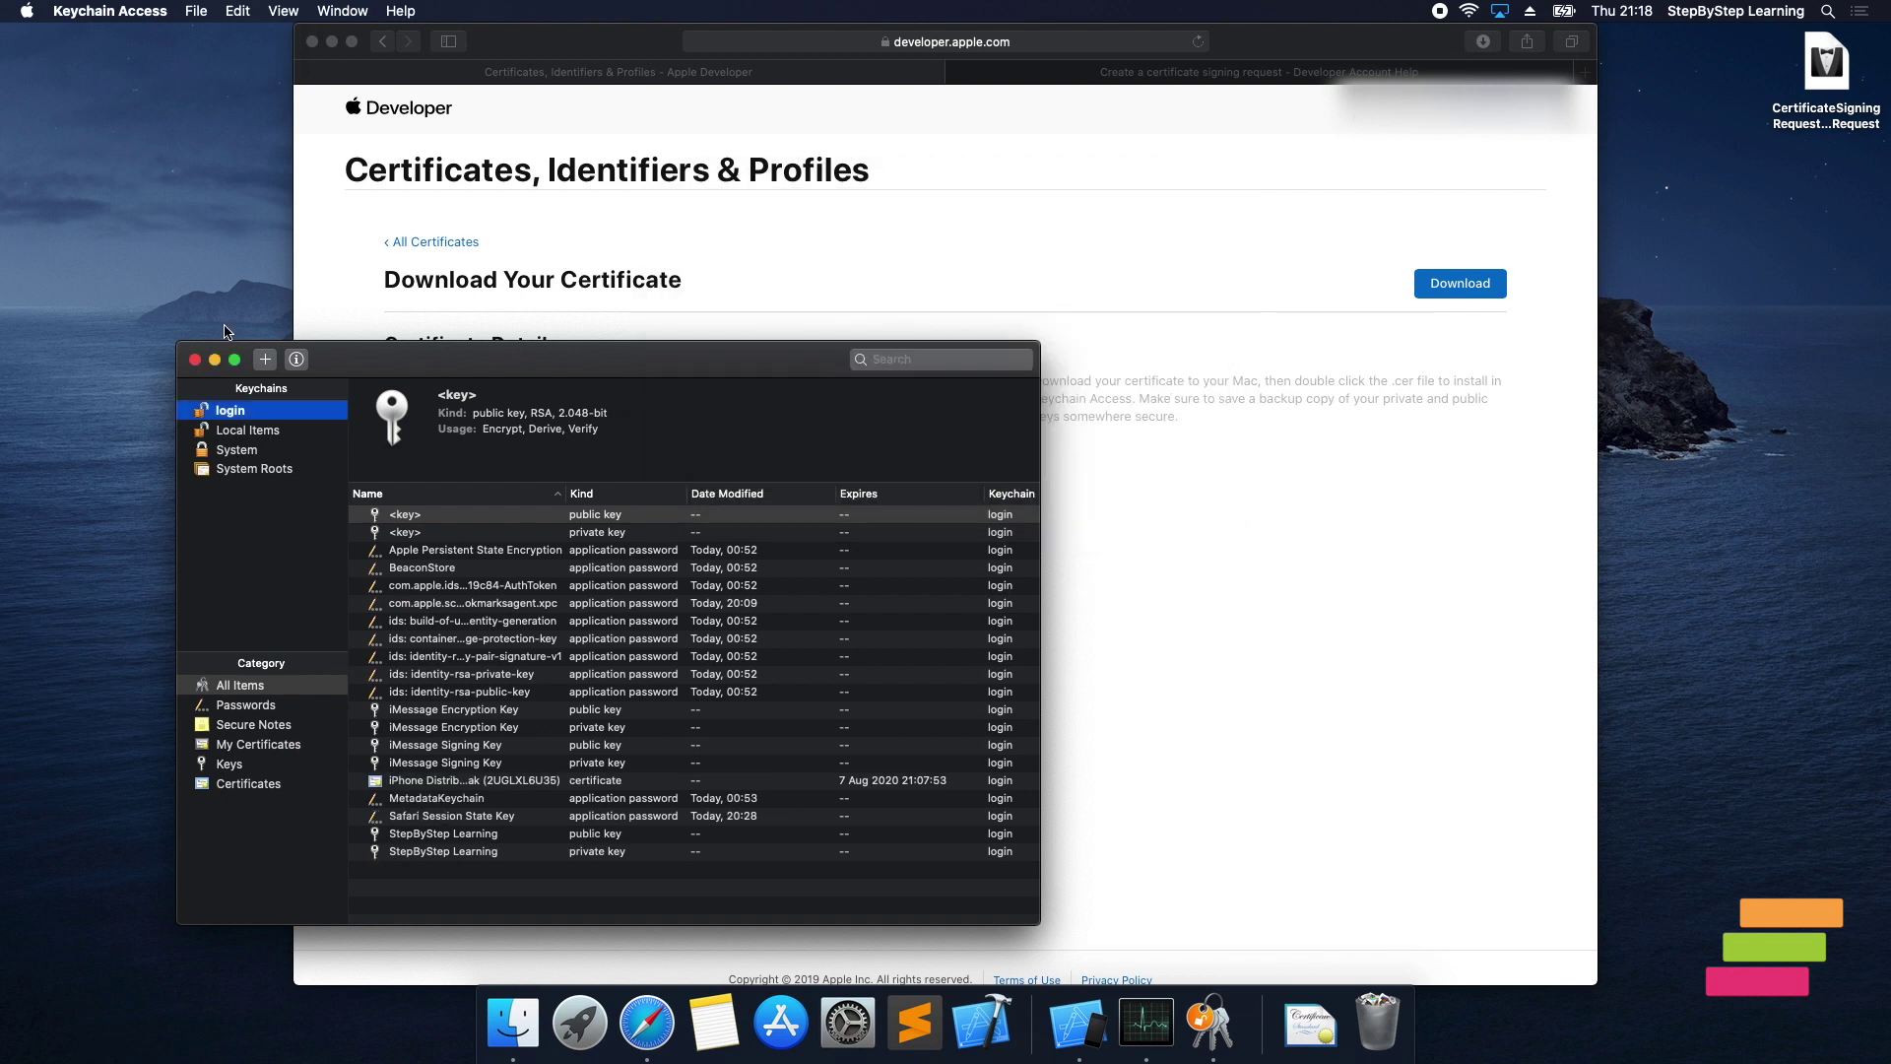
pyautogui.click(195, 360)
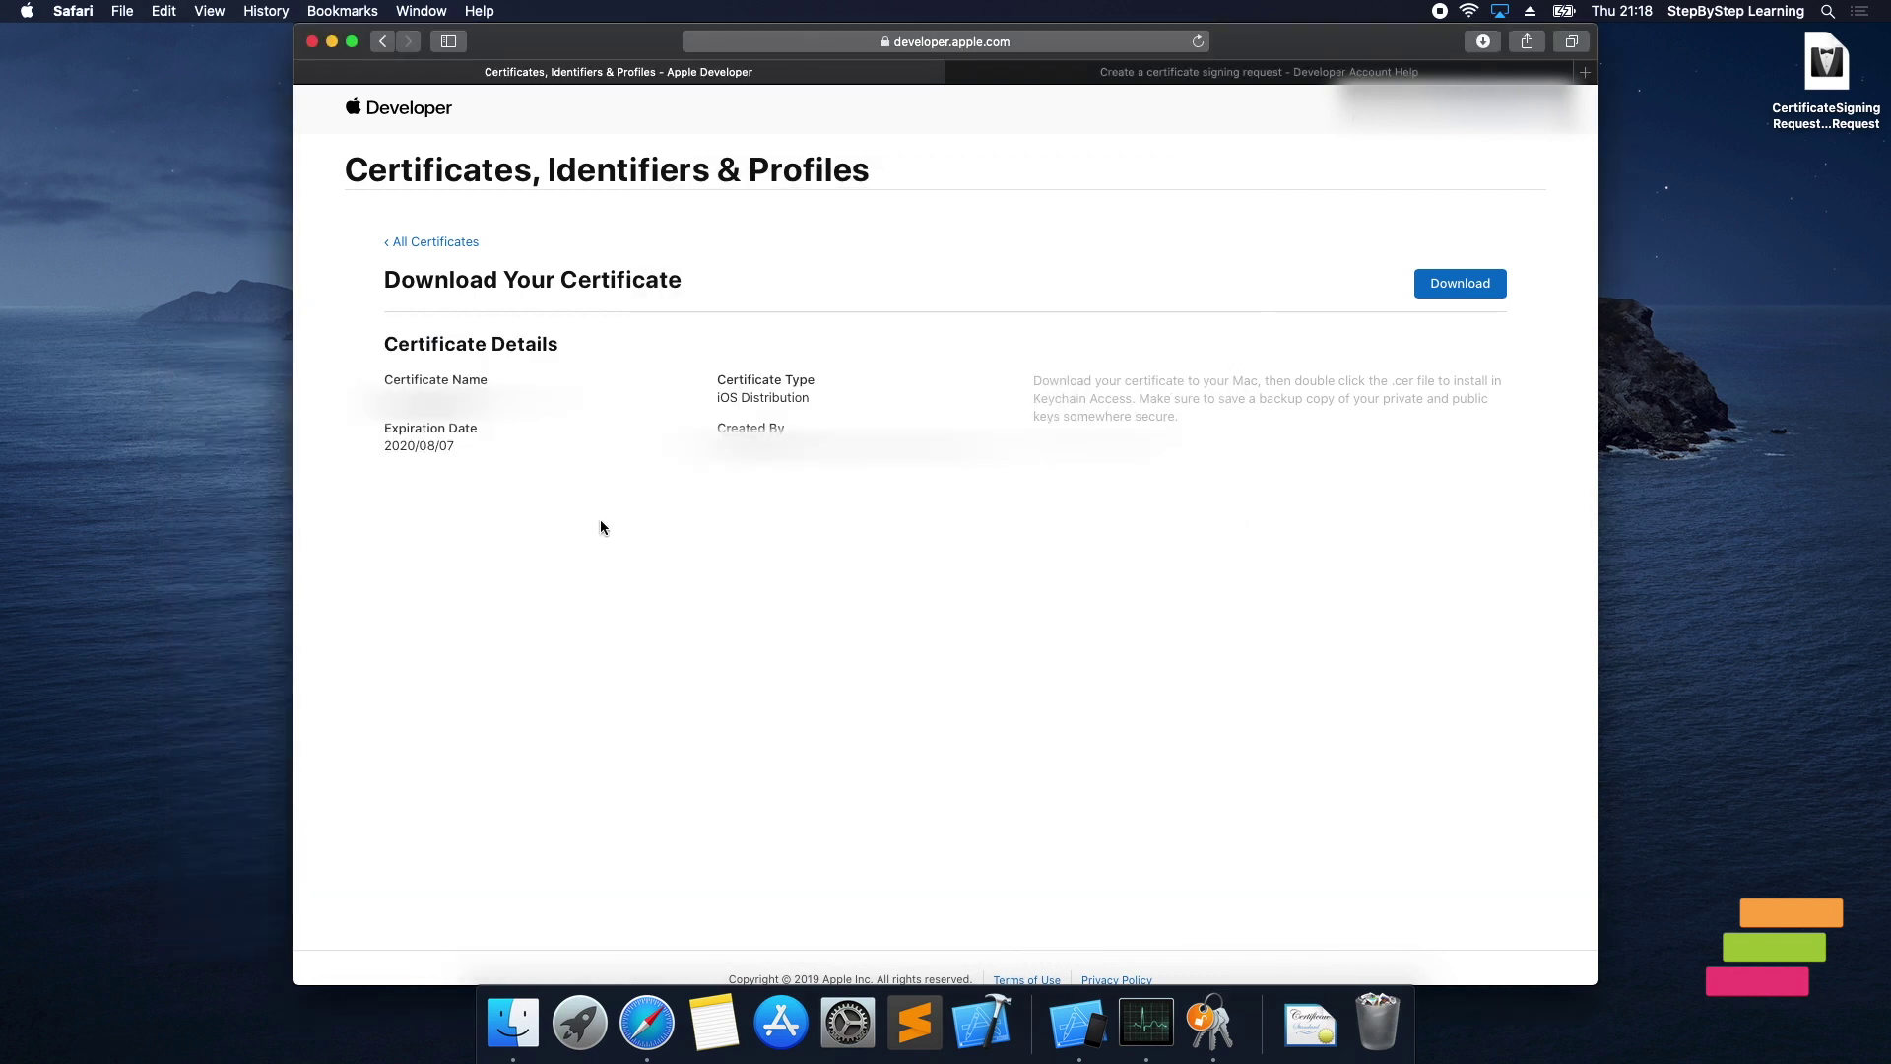
pyautogui.click(460, 244)
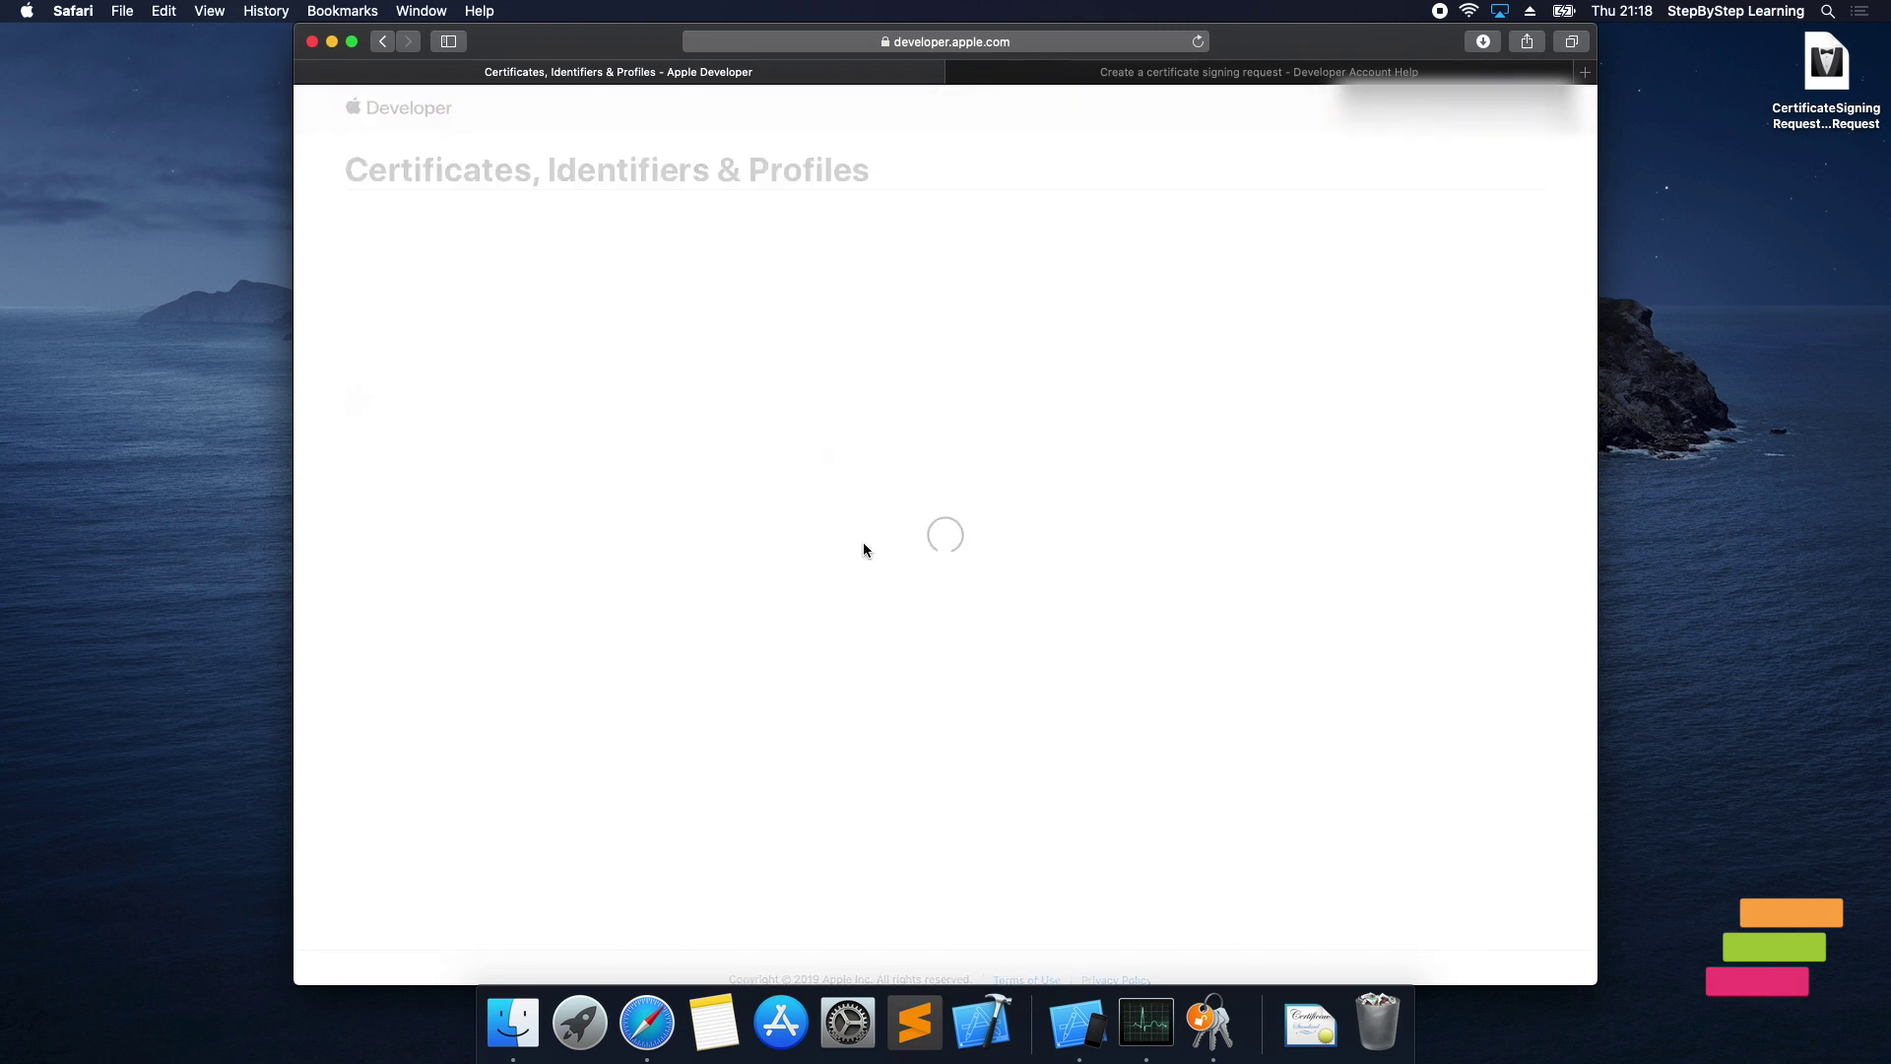